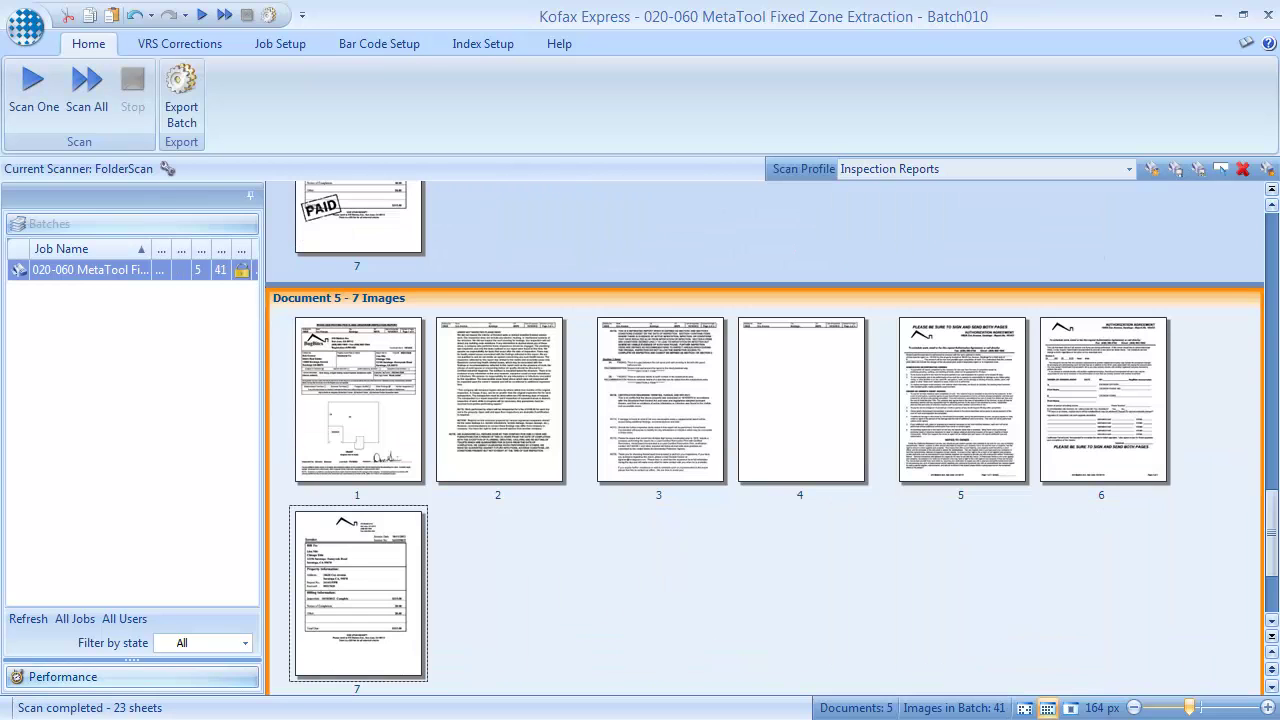
Inspect the building number and escrow number on the first page of Document 5
double_click(347, 403)
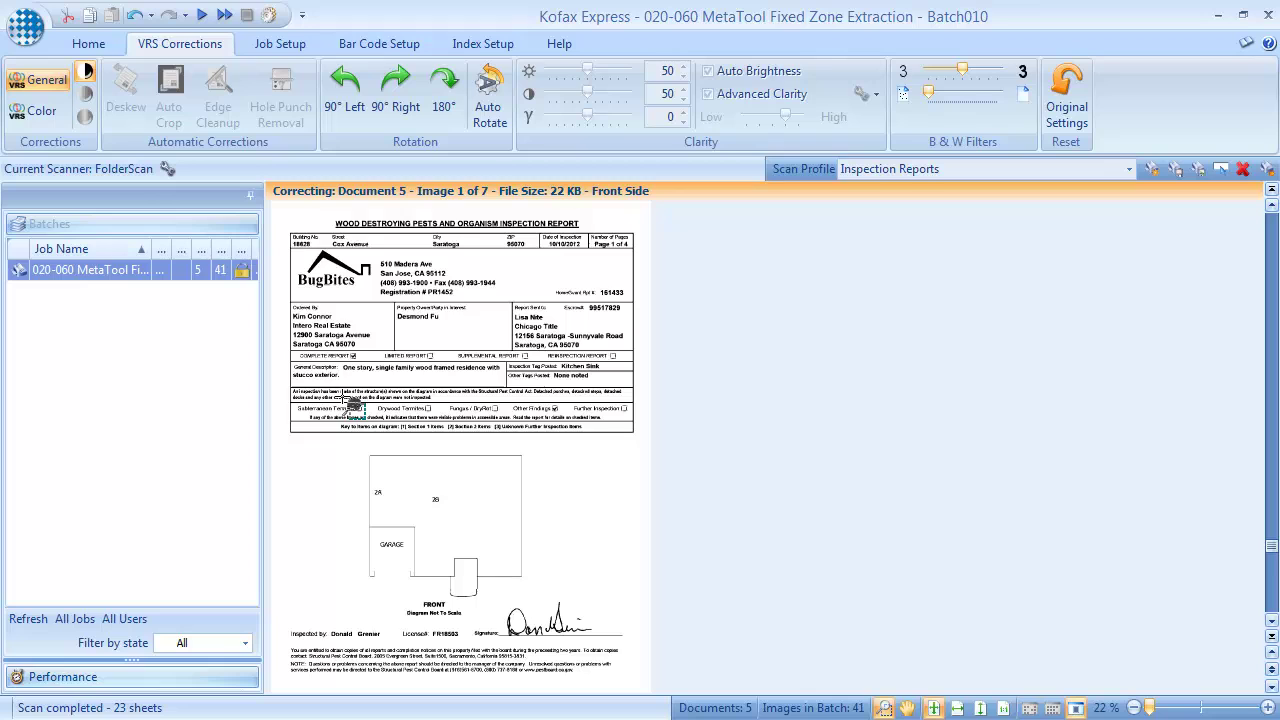
drag(282, 225, 425, 318)
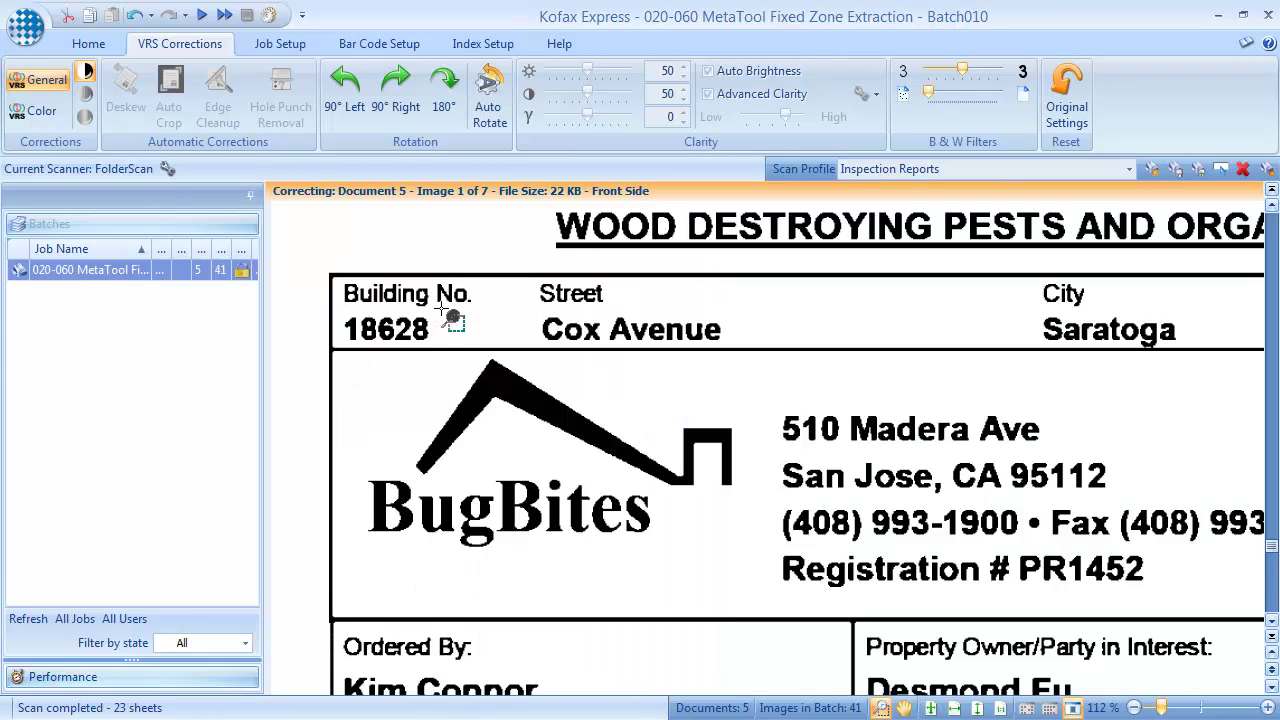
right_click(443, 320)
drag(514, 268, 635, 348)
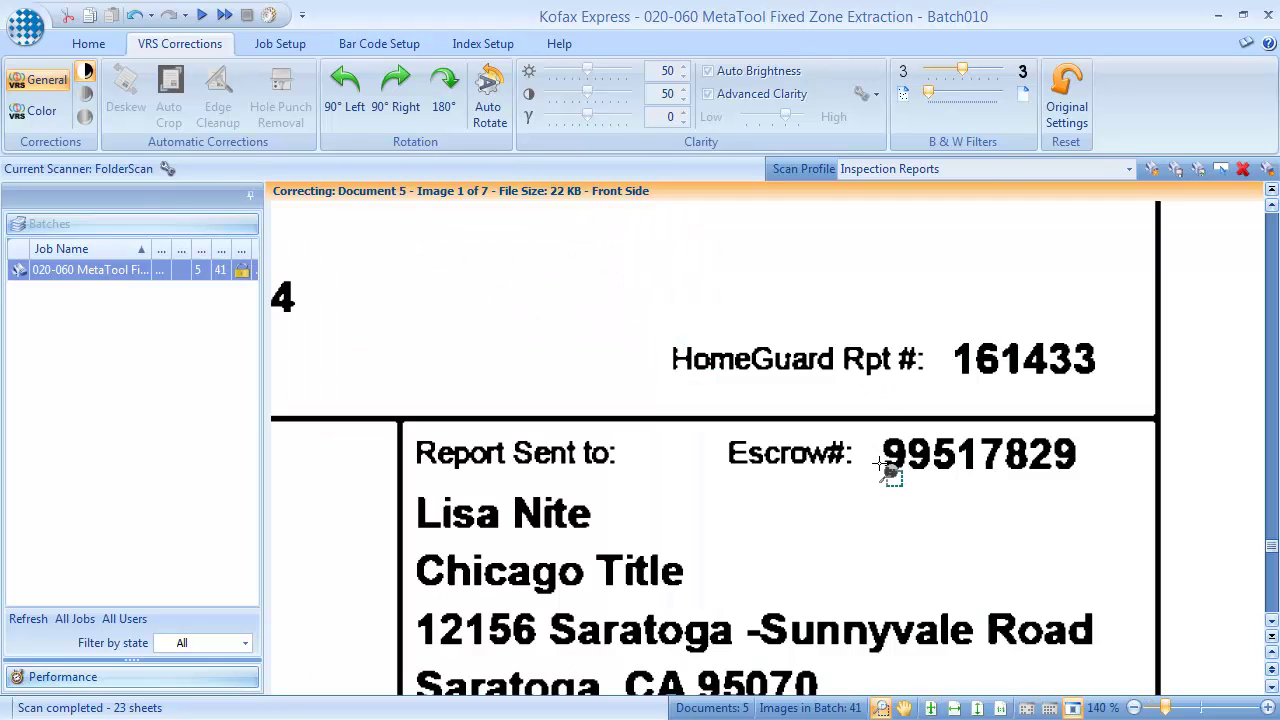
right_click(654, 318)
Export the batch and fill in the missing KXP_Building# from the stamped page during MetaTool validation
click(92, 46)
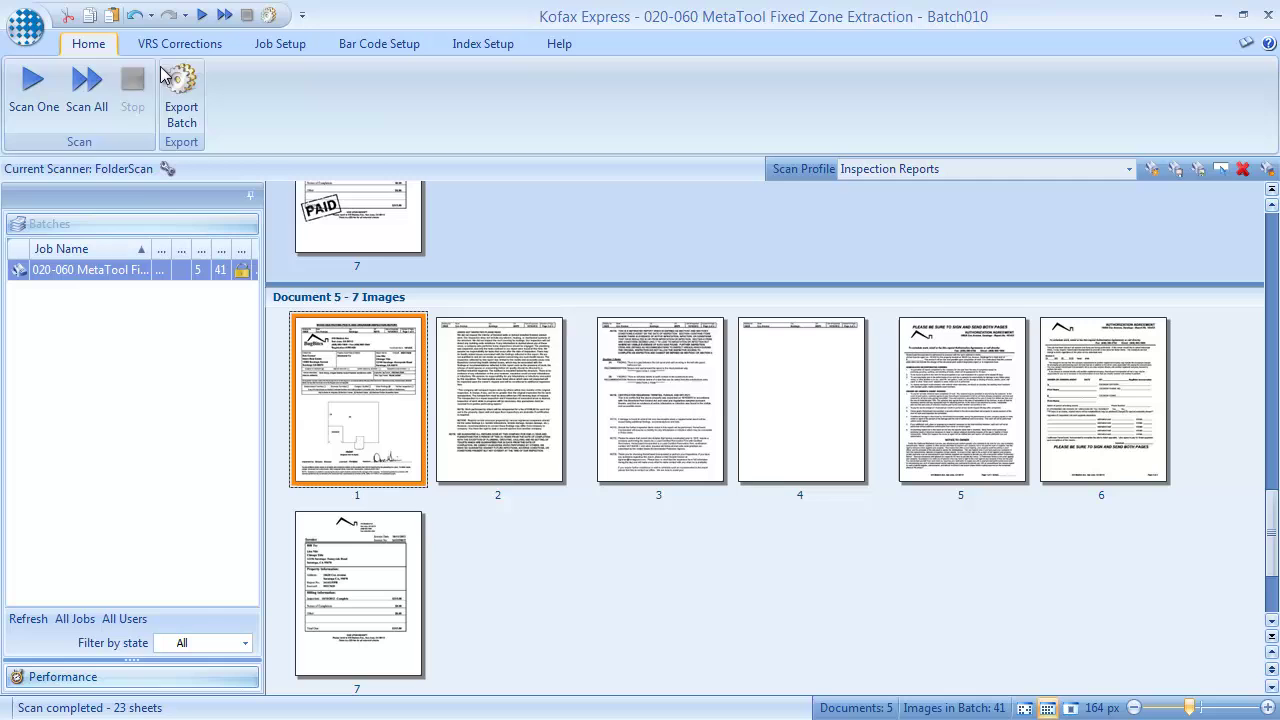
click(165, 78)
click(587, 397)
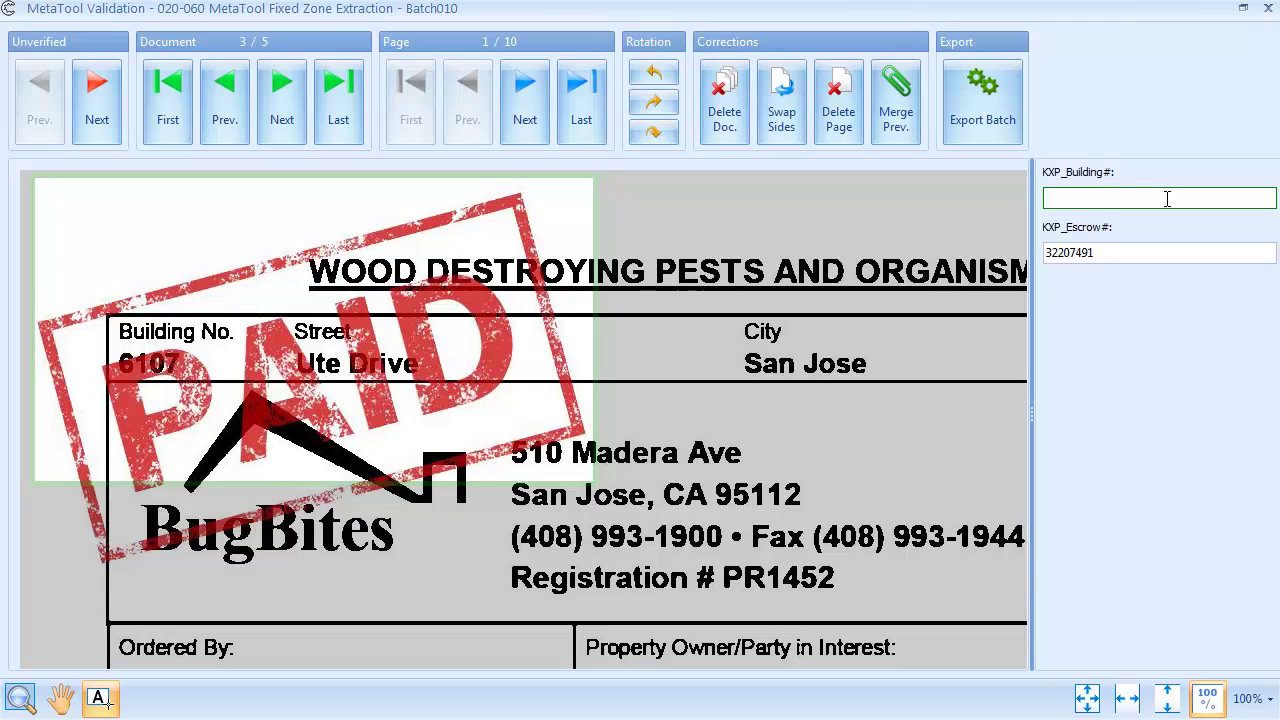
text(6107)
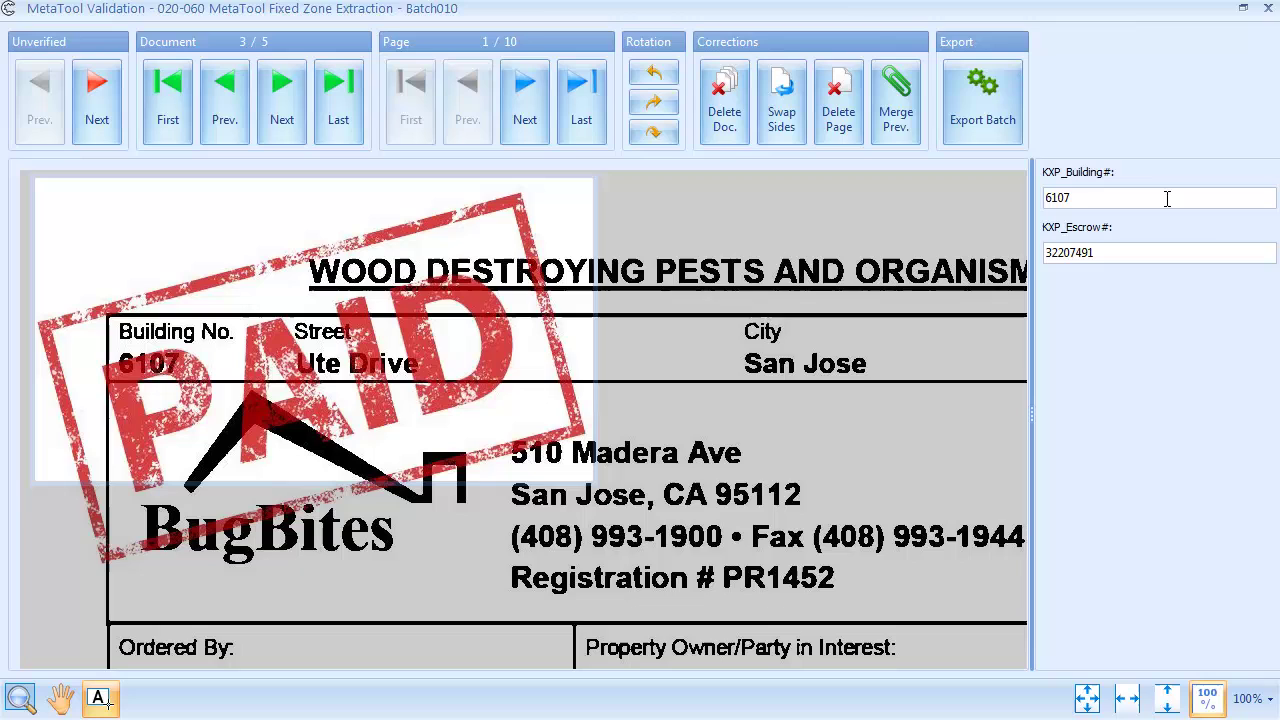
key(Return)
key(Return)
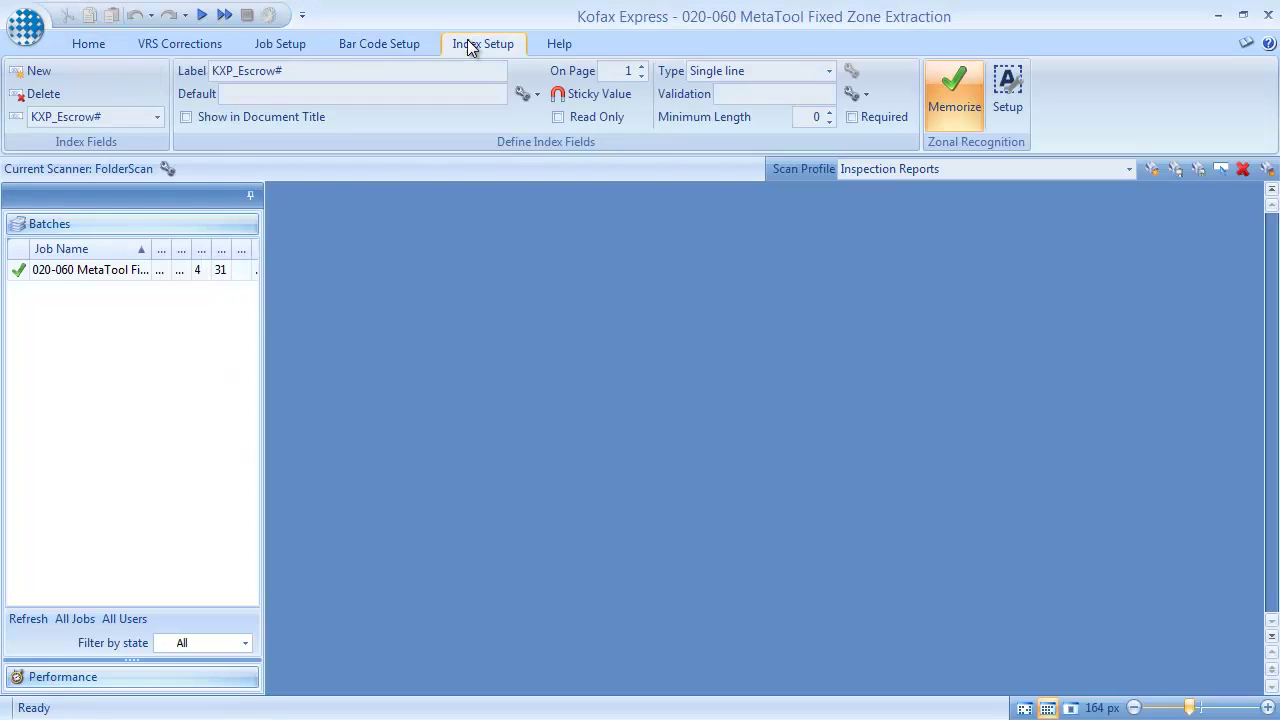
Display the KXP_Building# index field's settings and open the 020-060 MetaTool batch
click(131, 115)
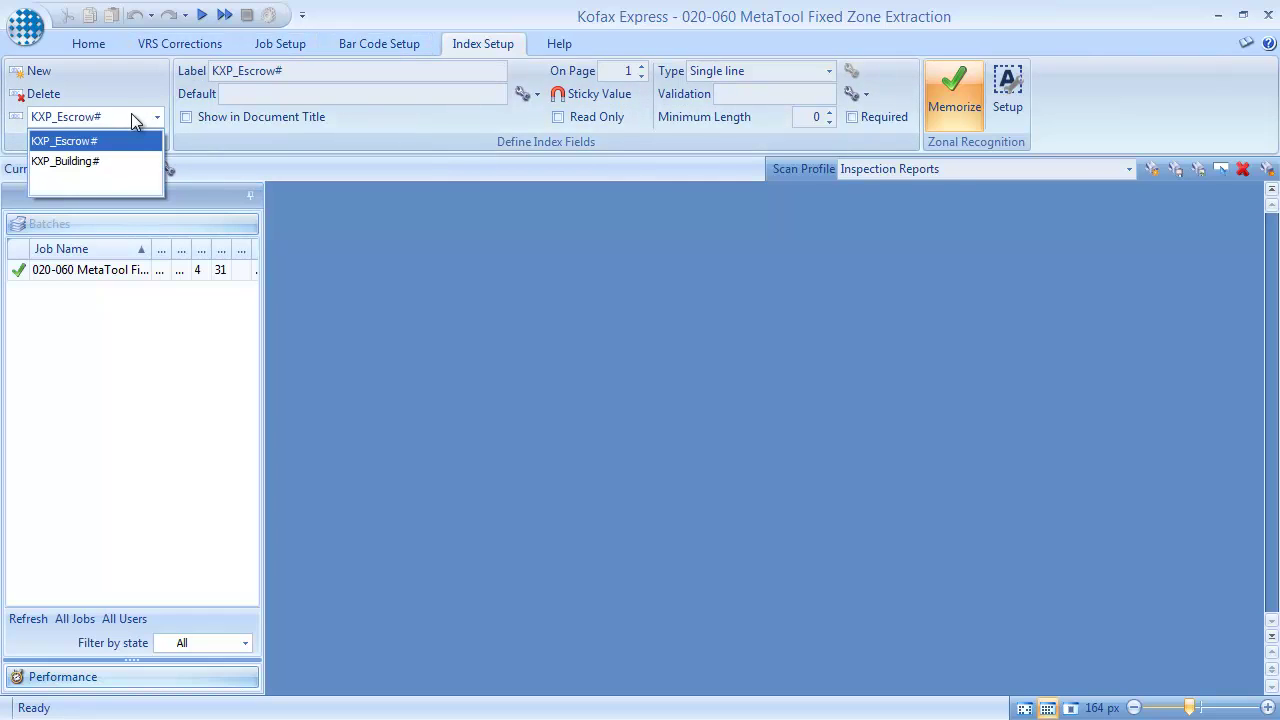
click(121, 163)
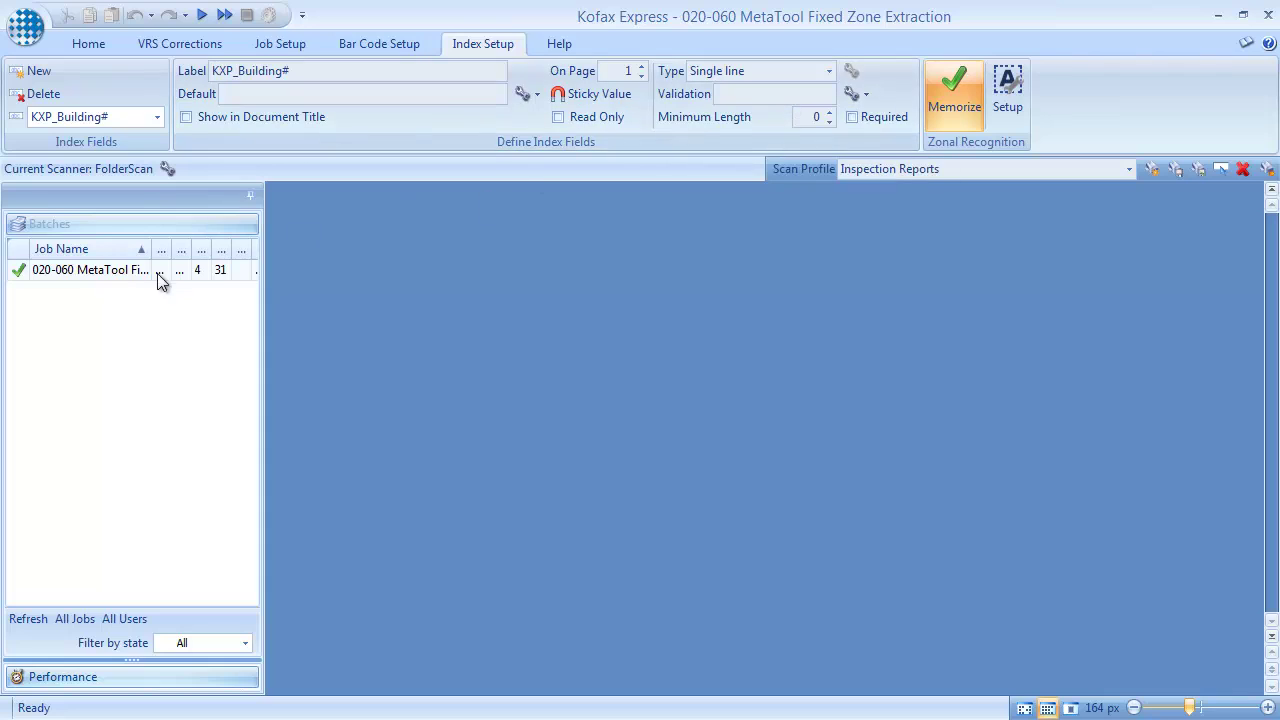
click(78, 269)
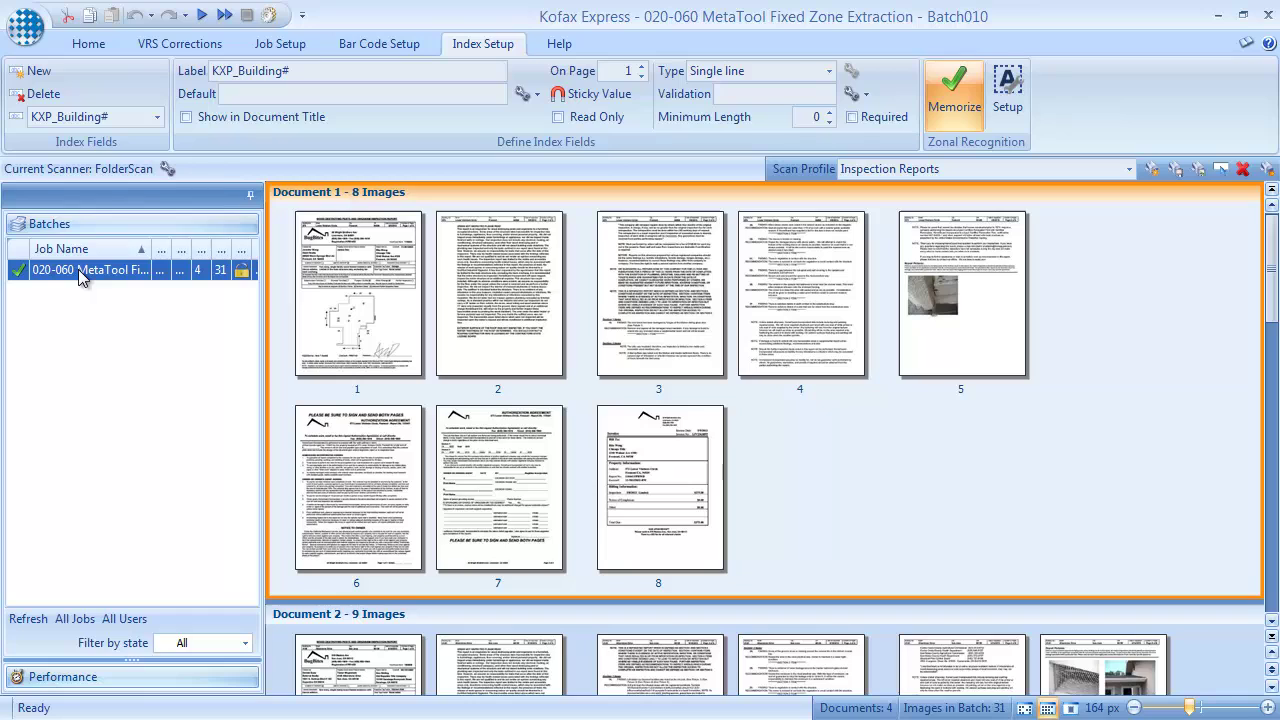
Choose MetaTool as the job's export connector and open its setup in a maximized window
click(262, 48)
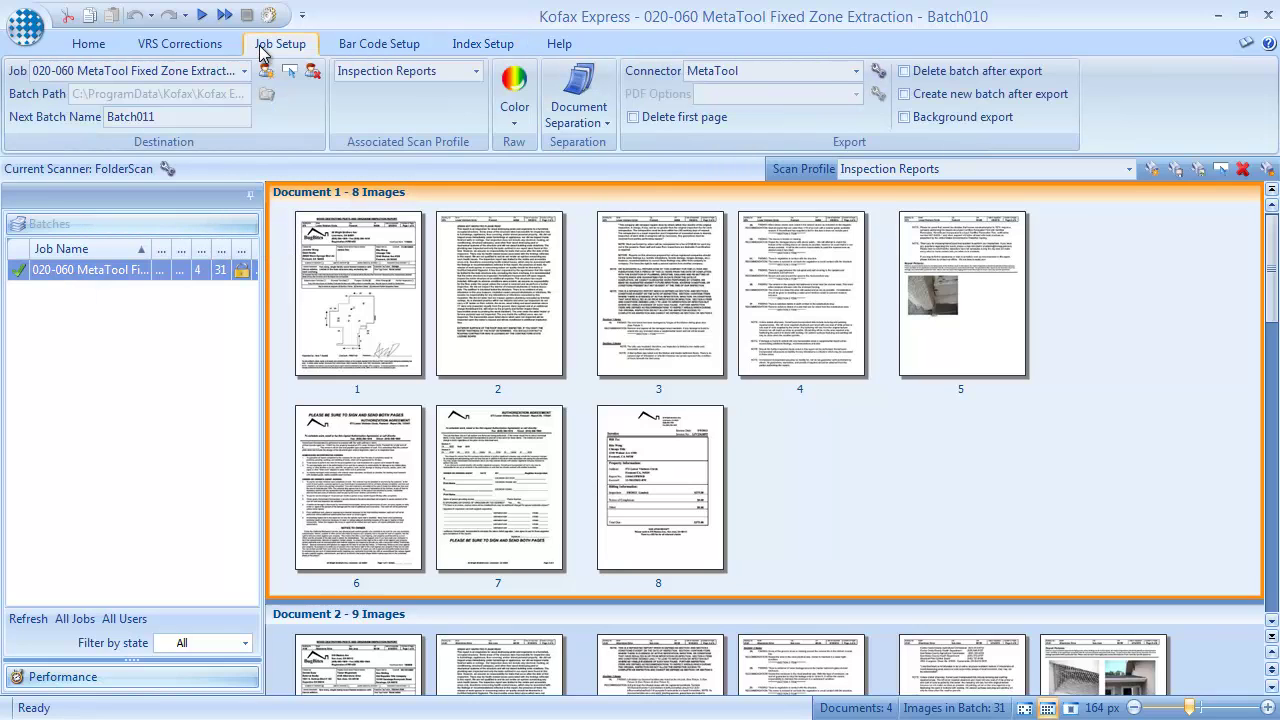
click(750, 72)
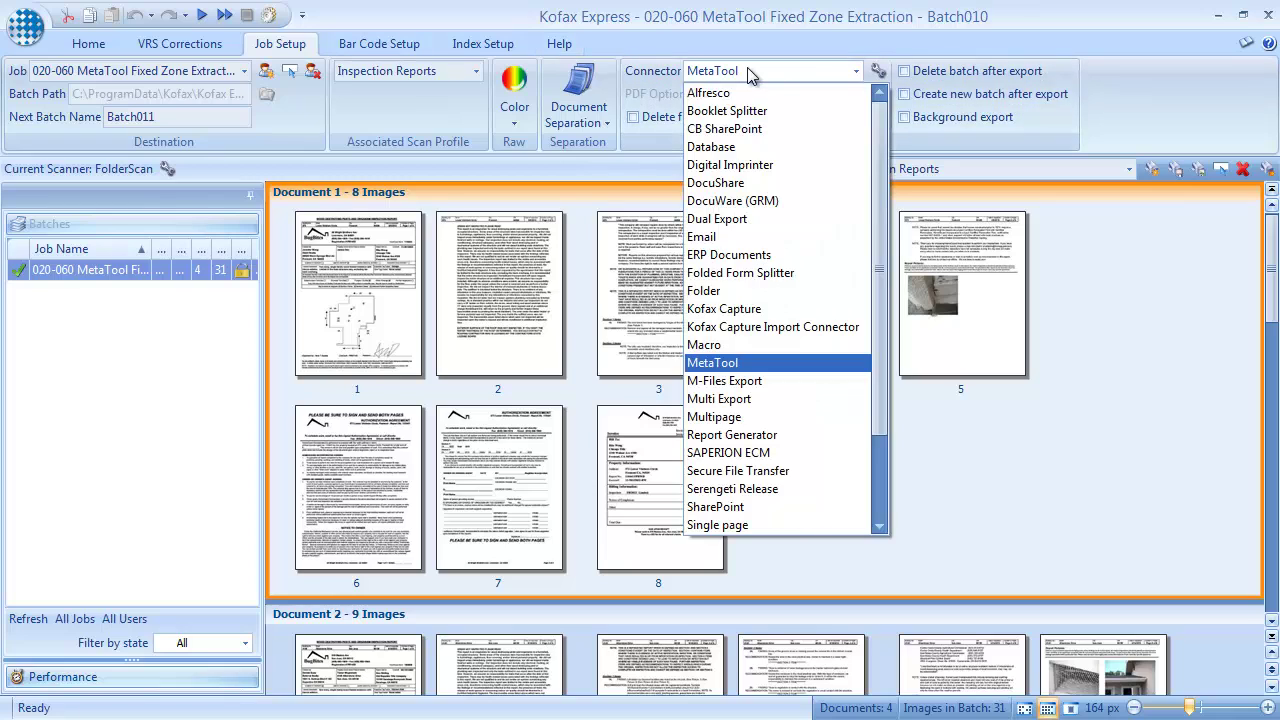
click(760, 364)
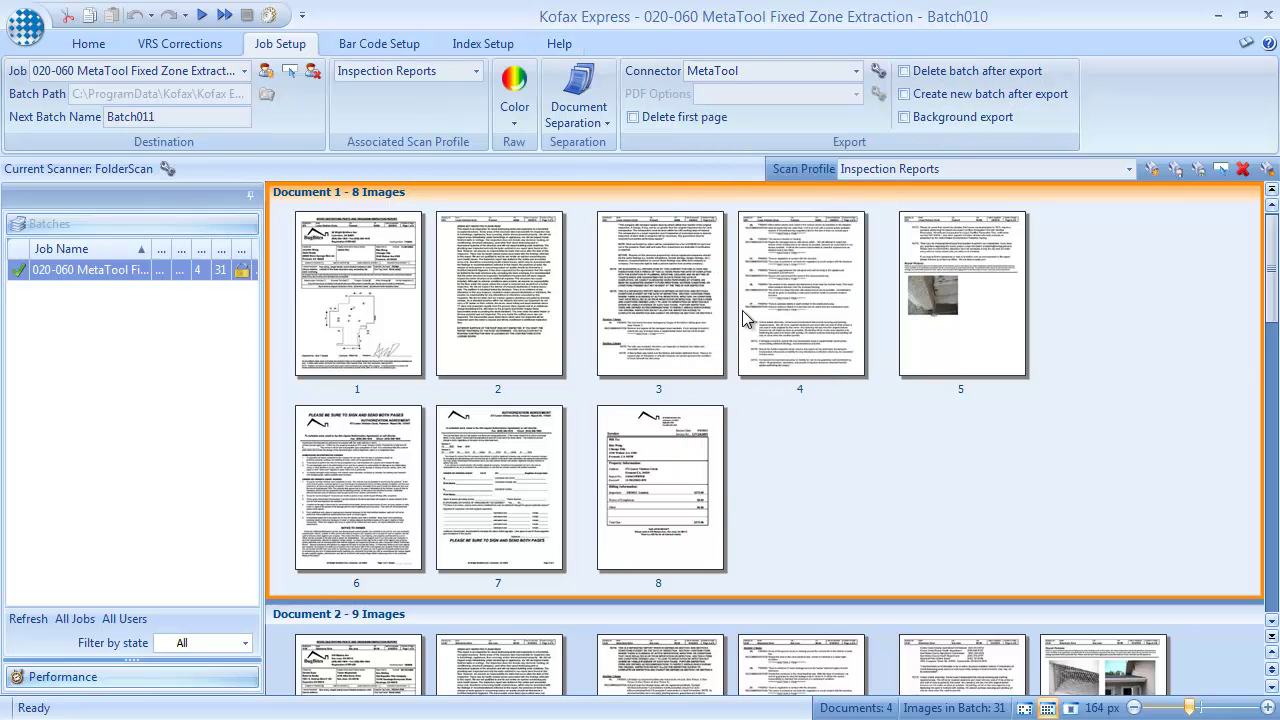
click(878, 72)
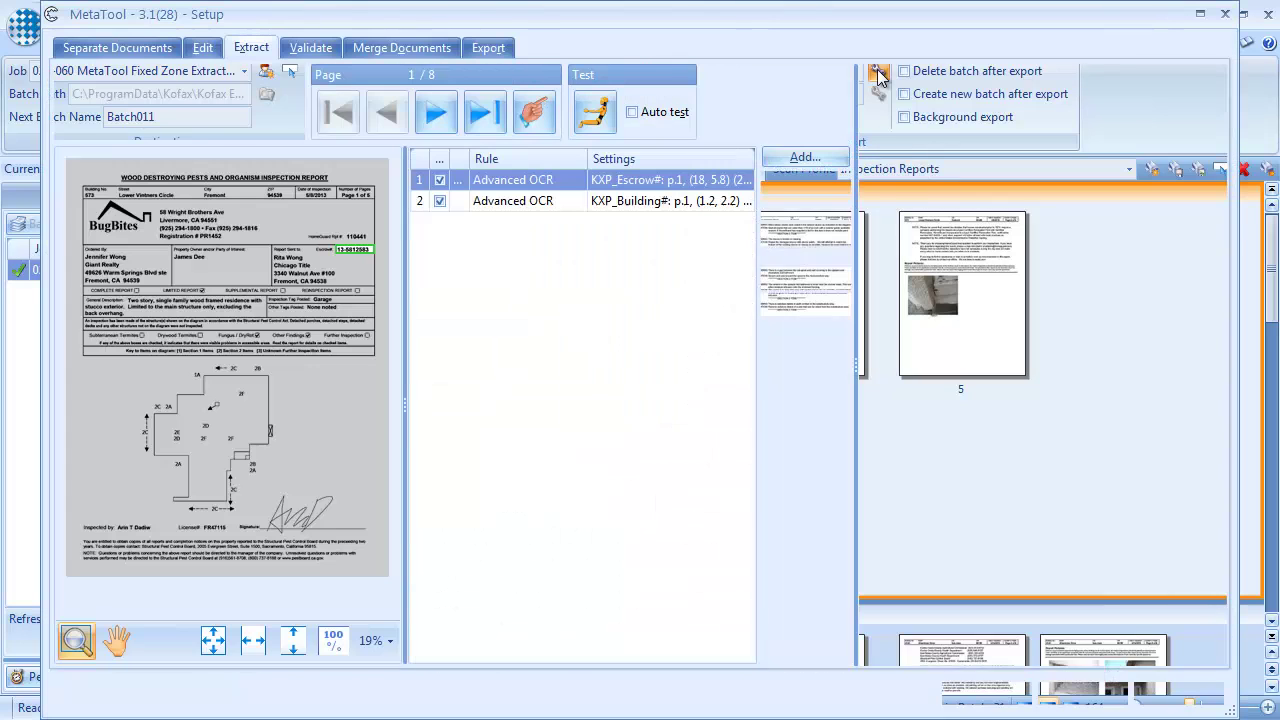
click(1199, 14)
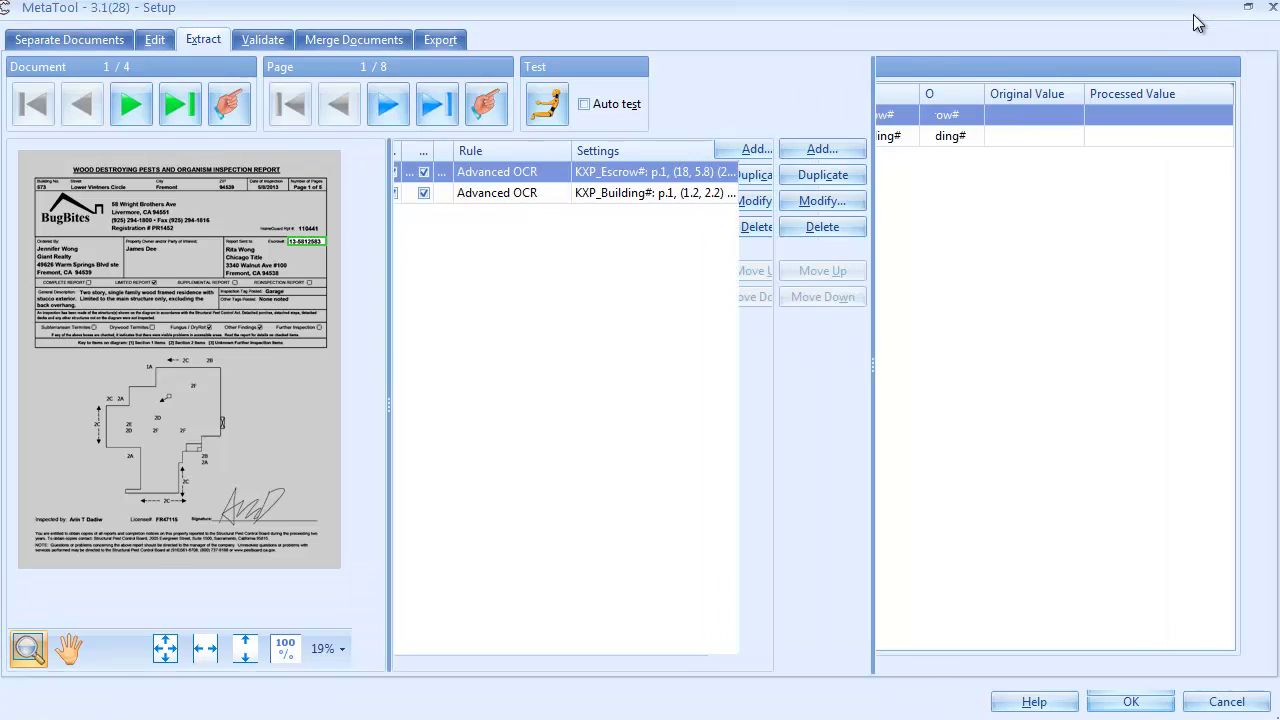
Delete the existing Advanced OCR extraction rule for KXP_Building#
click(517, 174)
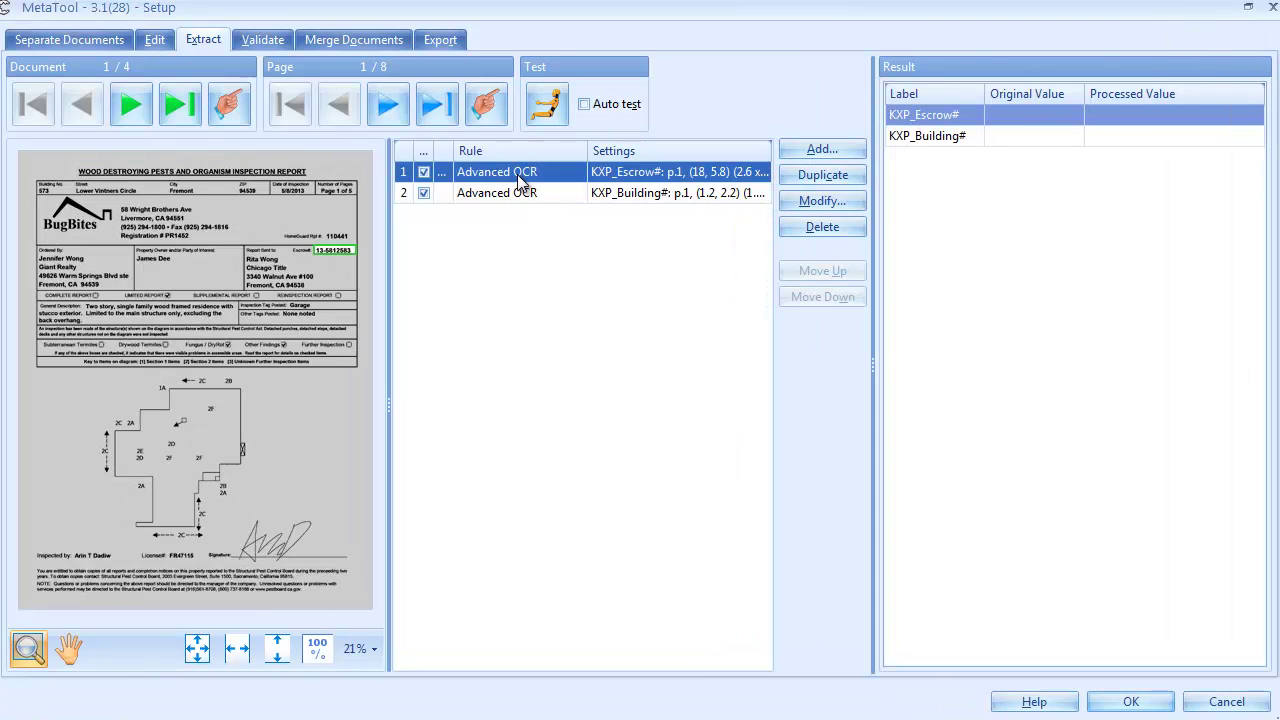
click(522, 196)
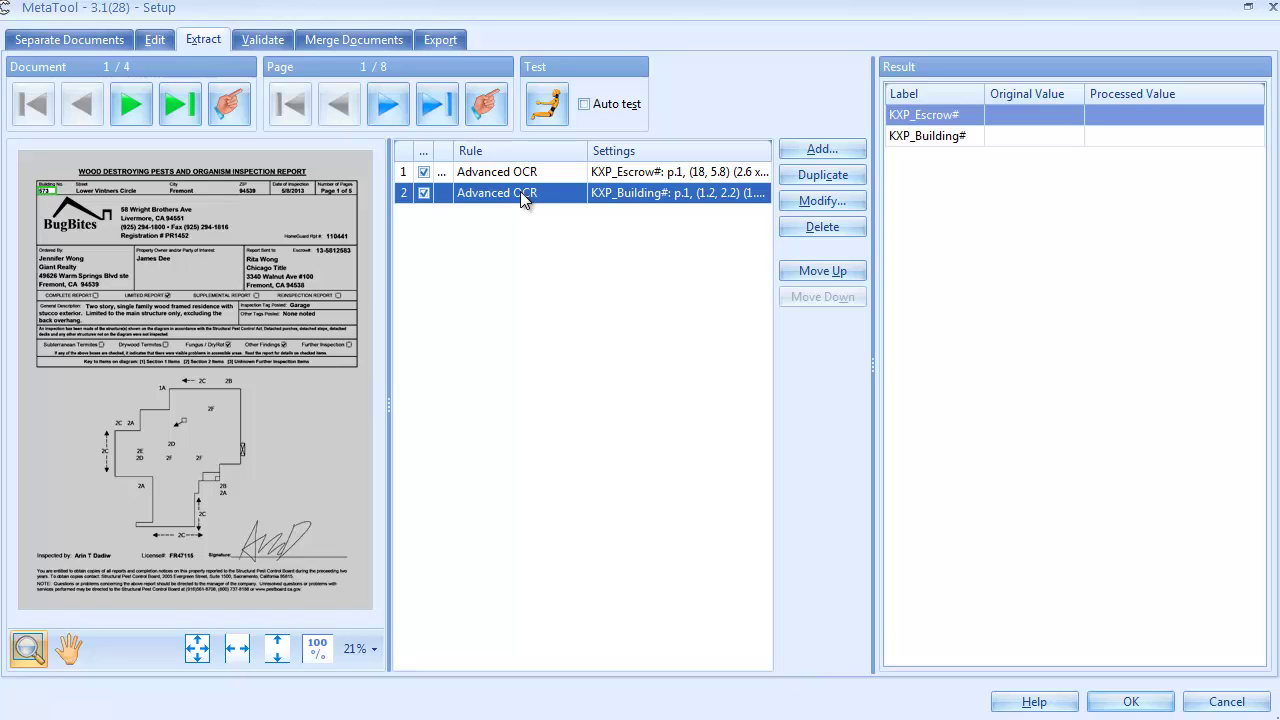
click(815, 228)
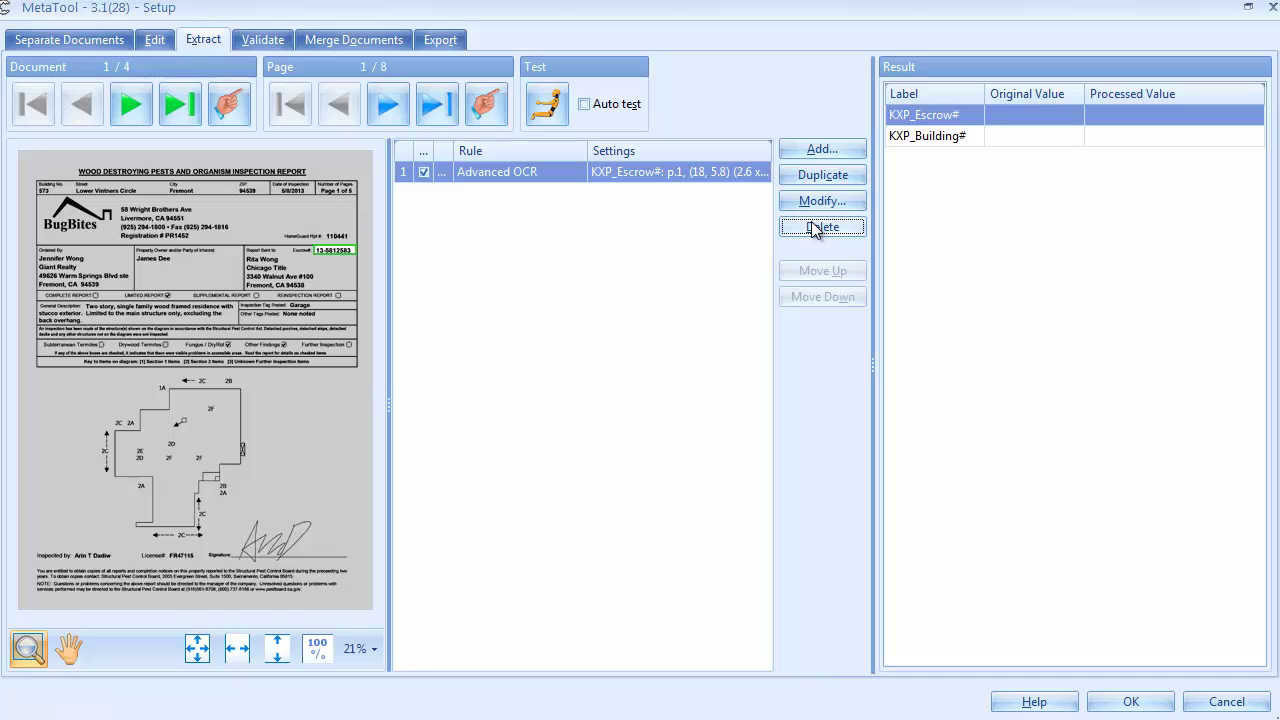
Add an Advanced OCR zonal extraction rule for KXP_Building# and draw its zone tightly around the first document's building number
click(817, 151)
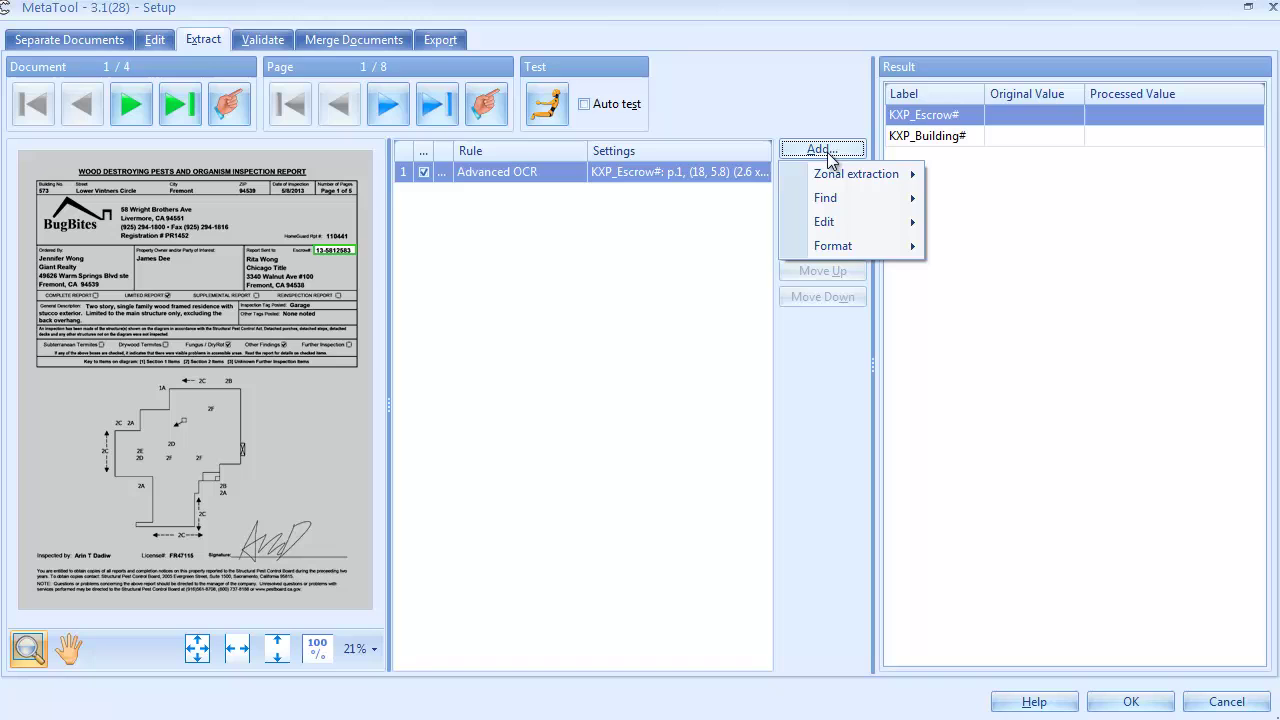
mouse_move(849, 173)
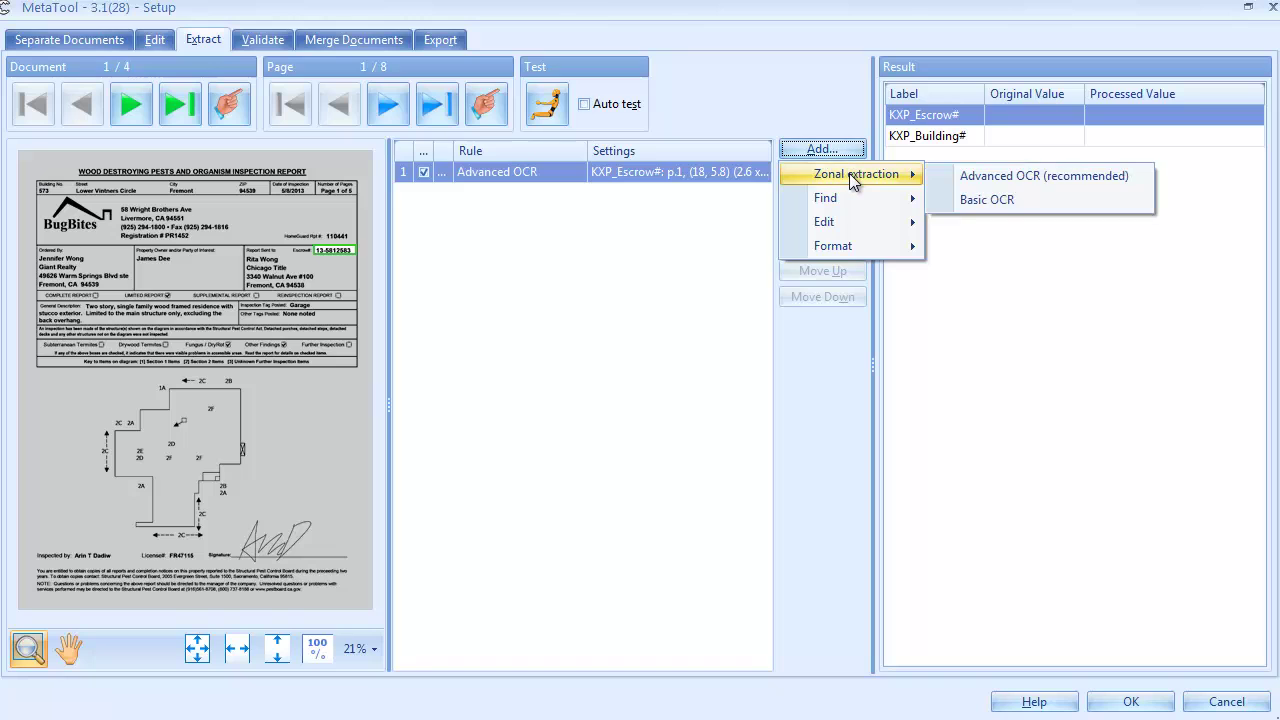
click(1025, 177)
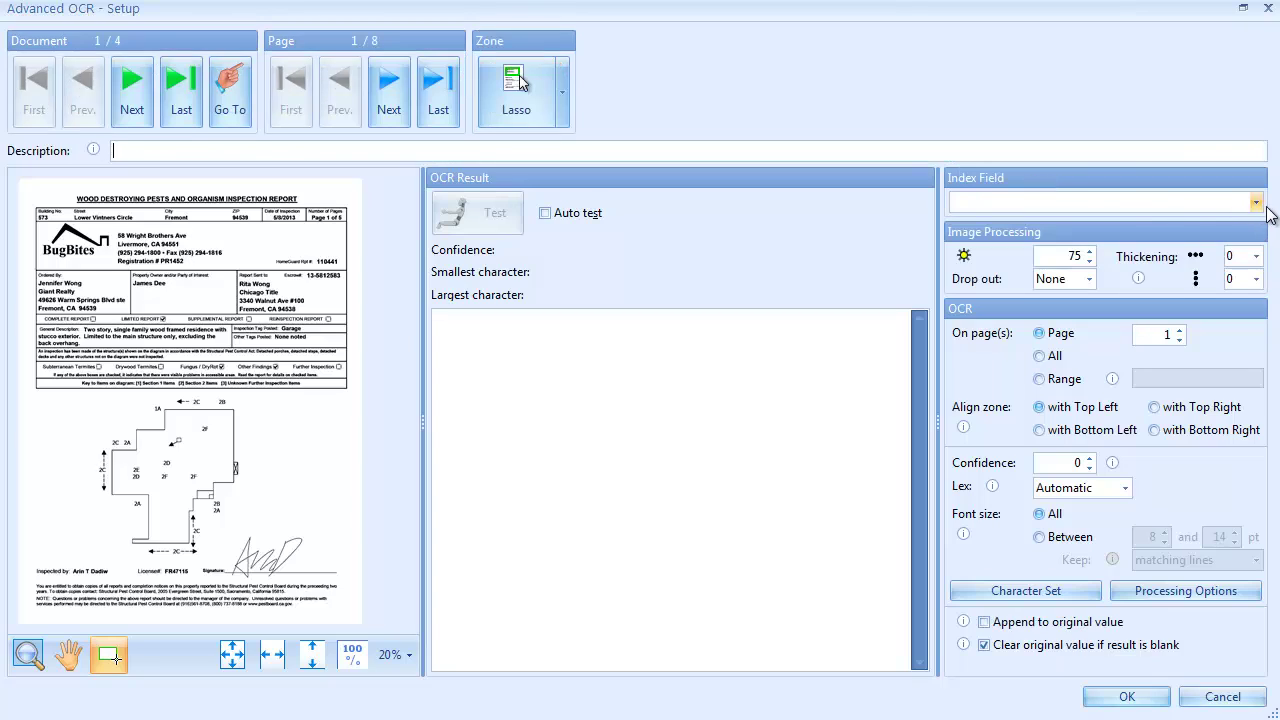
click(1256, 203)
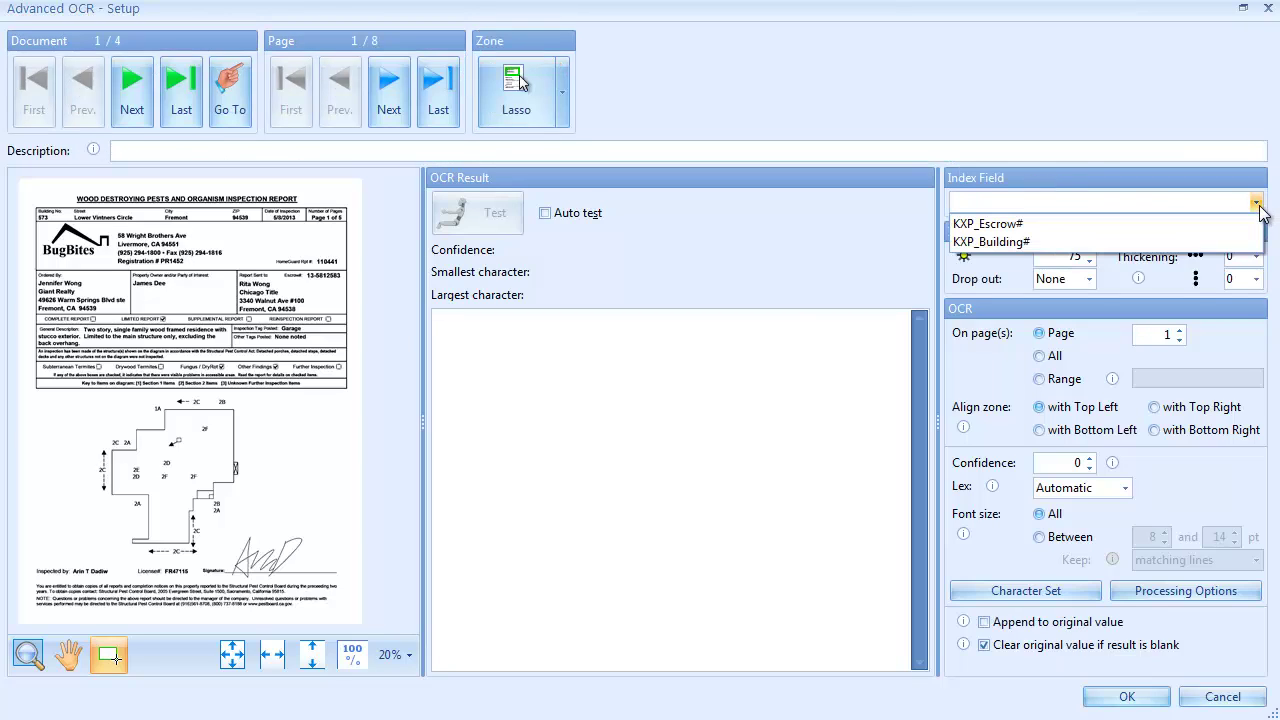
click(1143, 241)
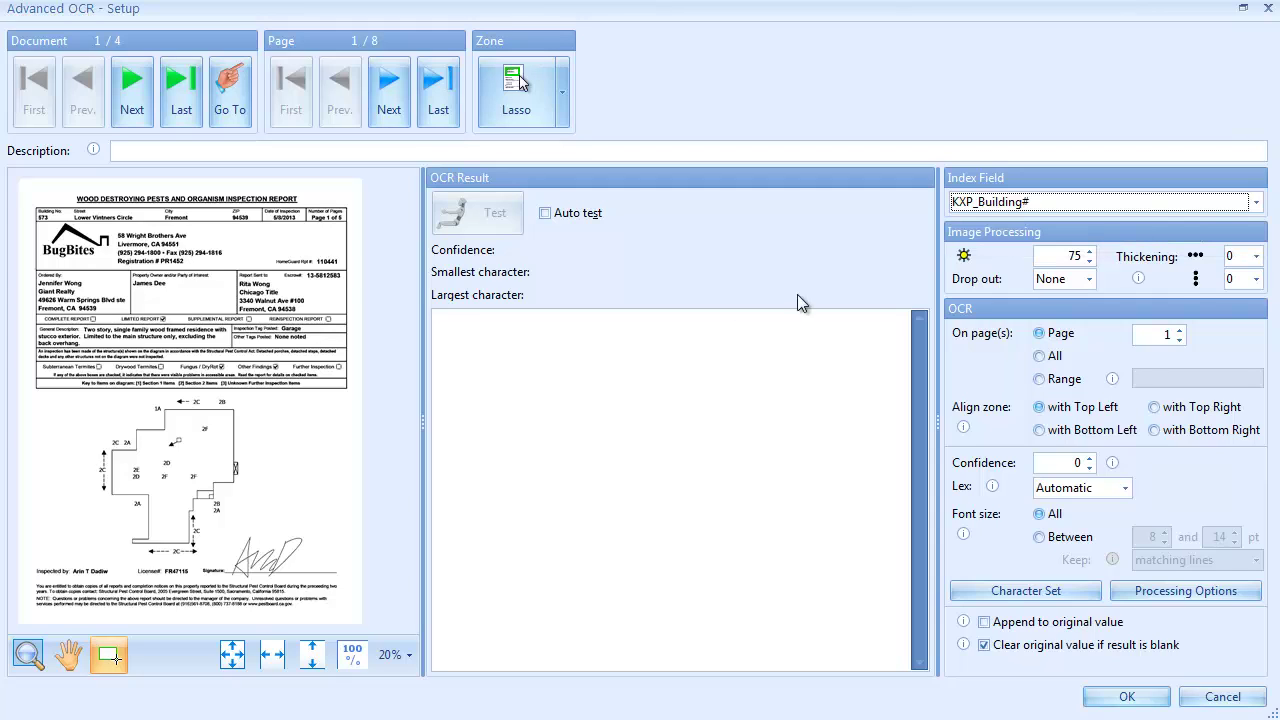
click(358, 656)
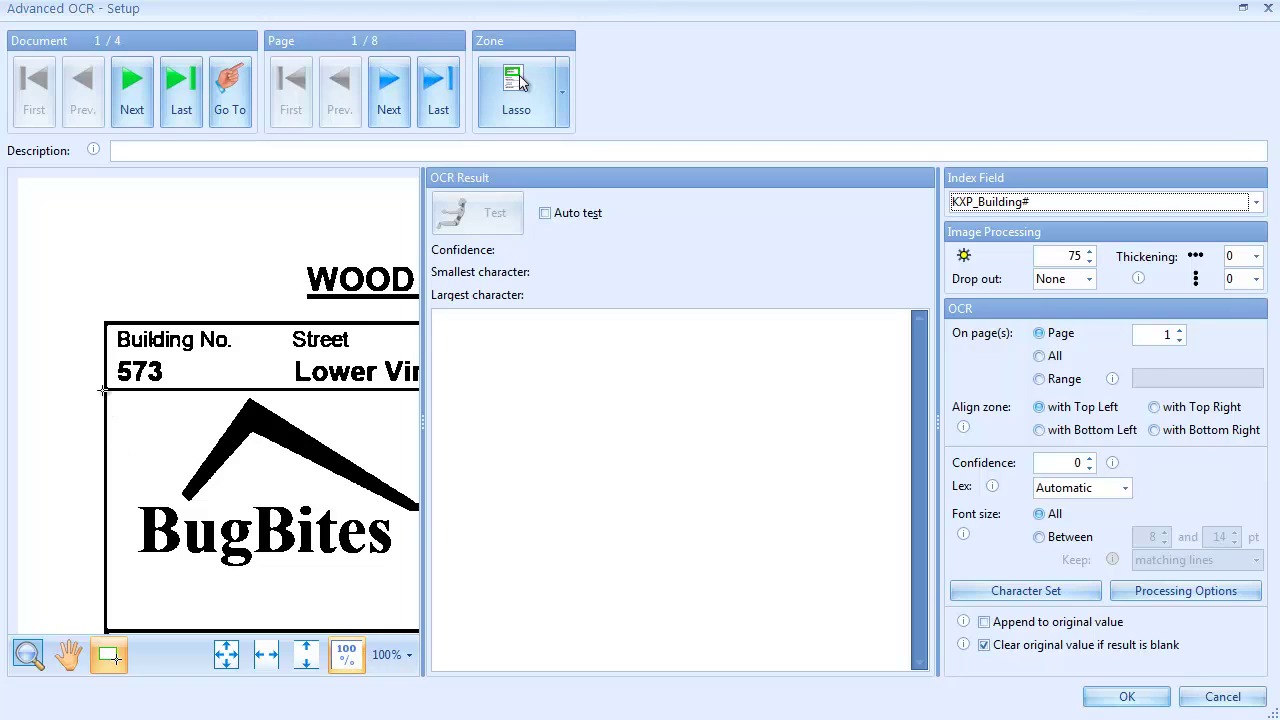
drag(108, 354, 172, 389)
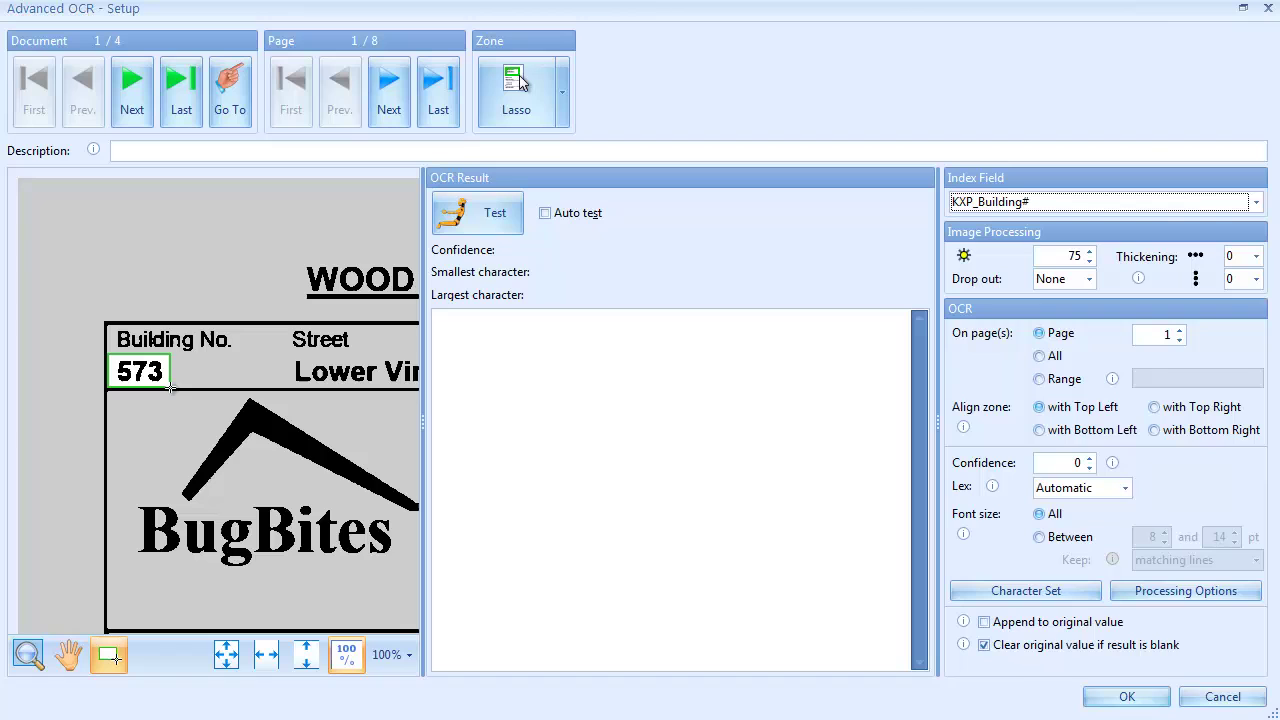
Restrict the rule's OCR character set to digits only
click(1035, 594)
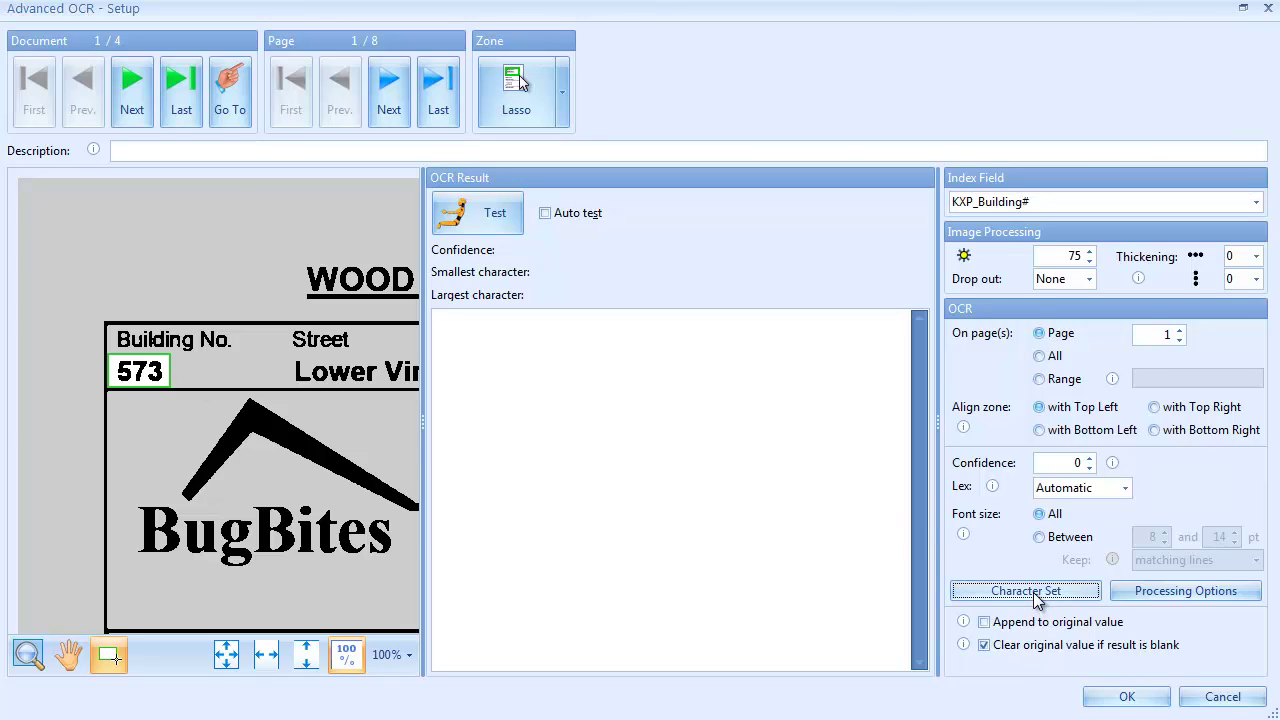
click(303, 509)
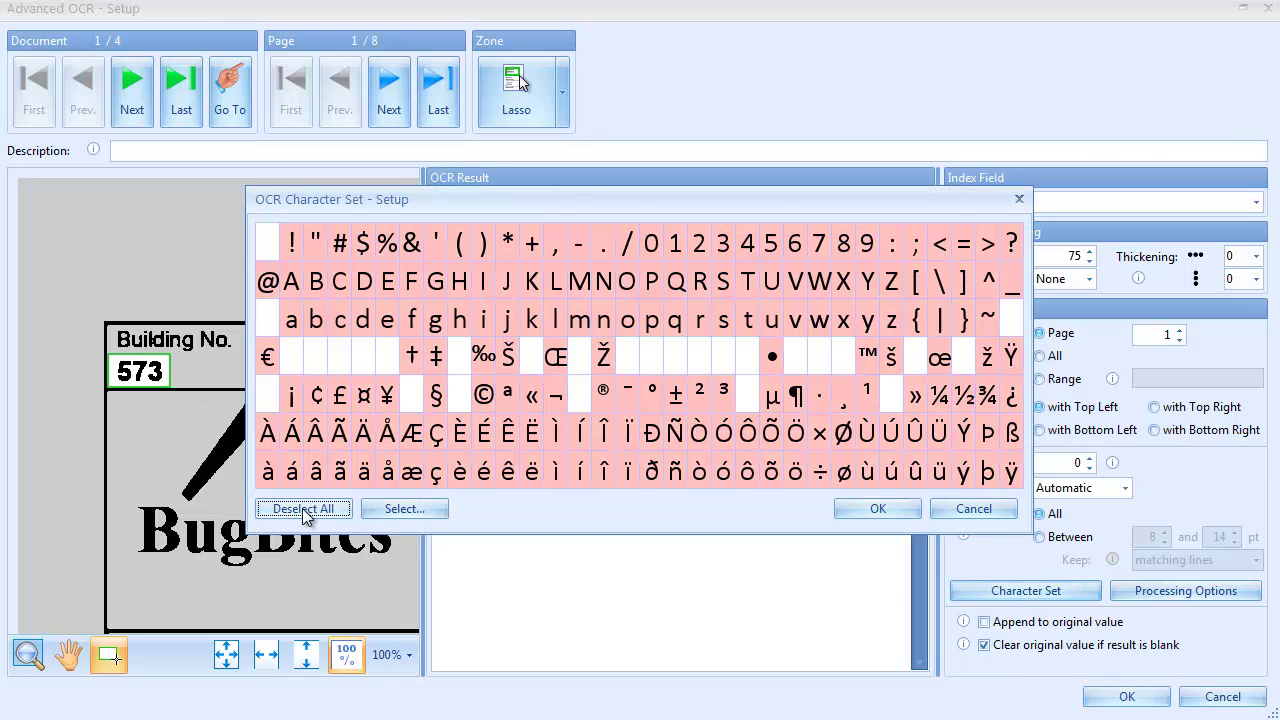
click(404, 509)
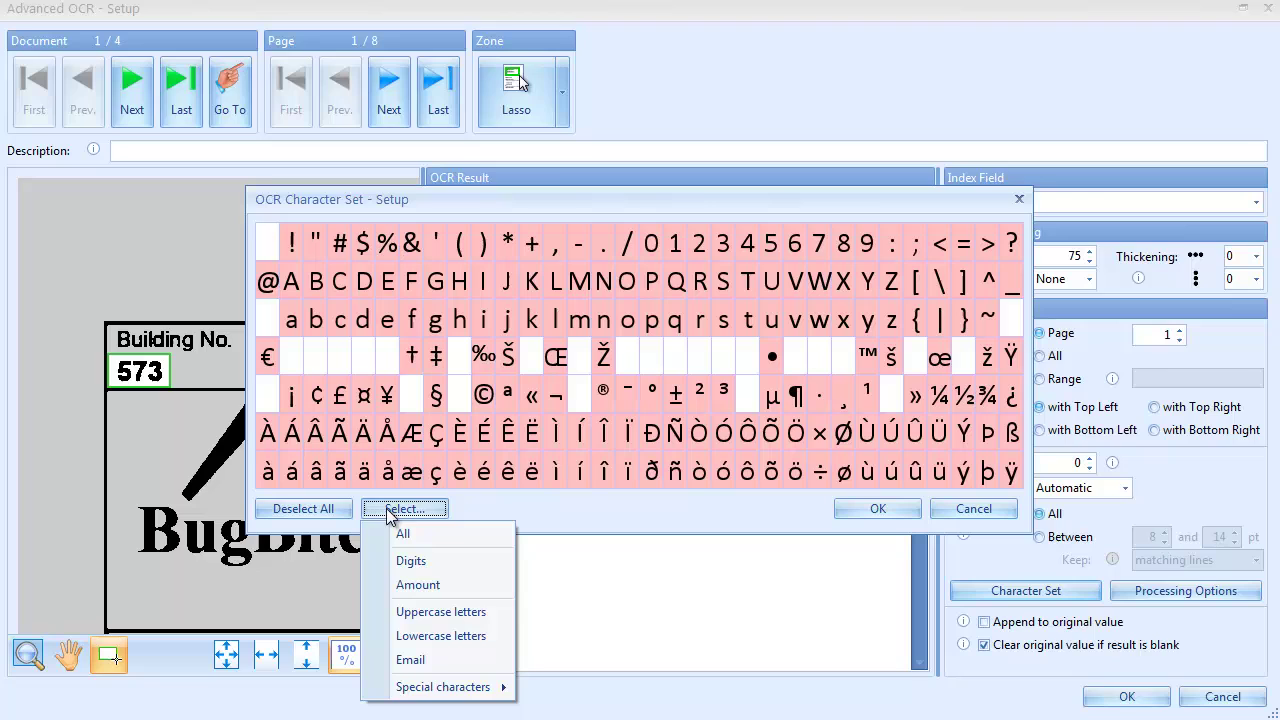
click(418, 563)
click(879, 510)
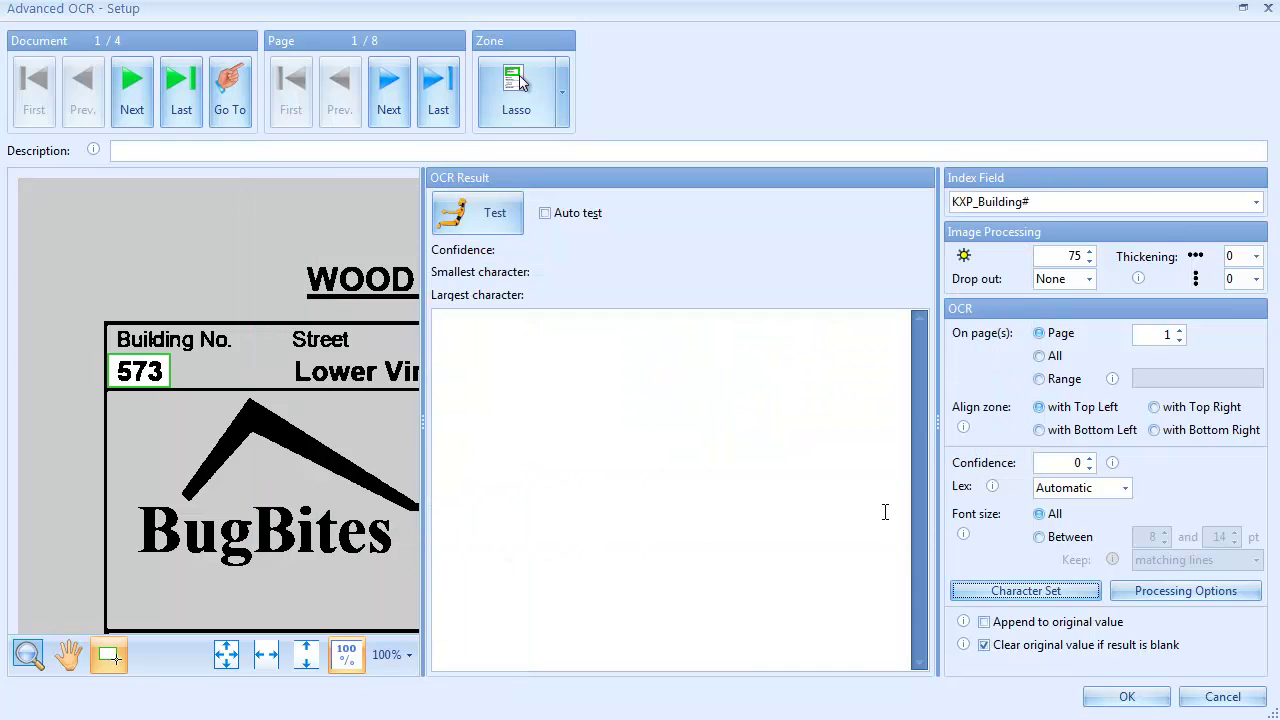
Test the building number OCR zone on the first and second documents
click(478, 212)
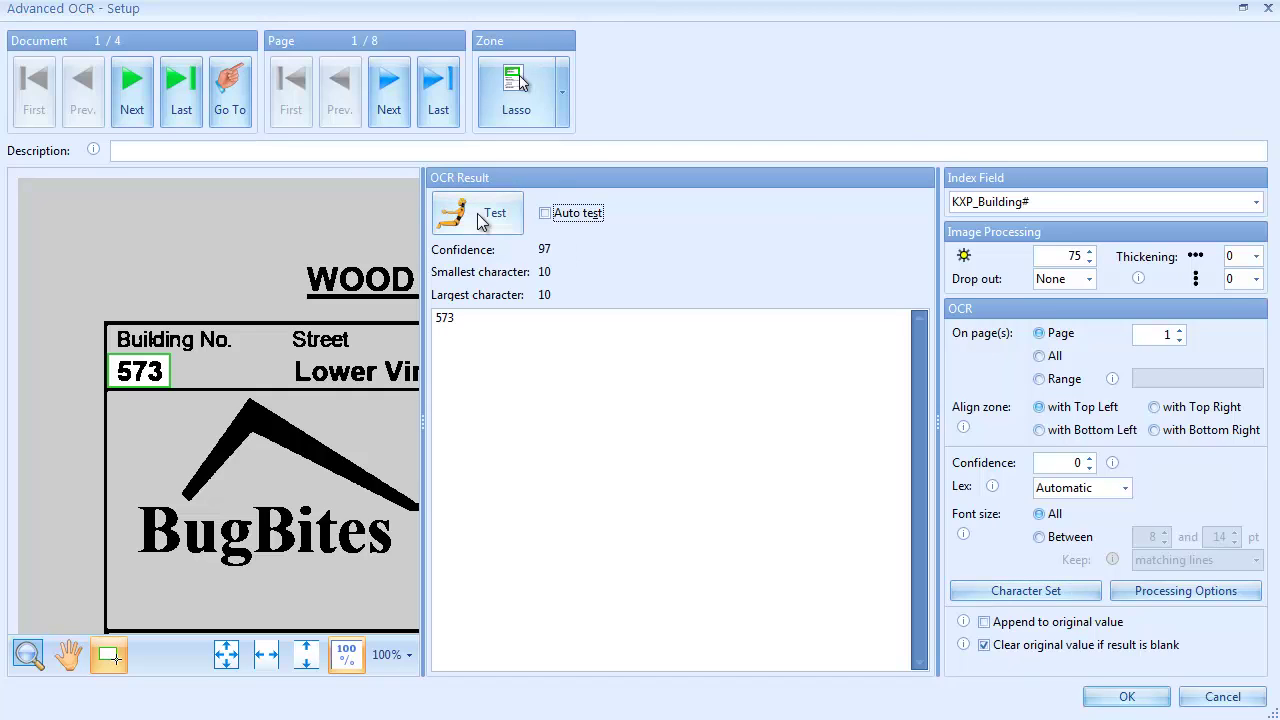
click(138, 112)
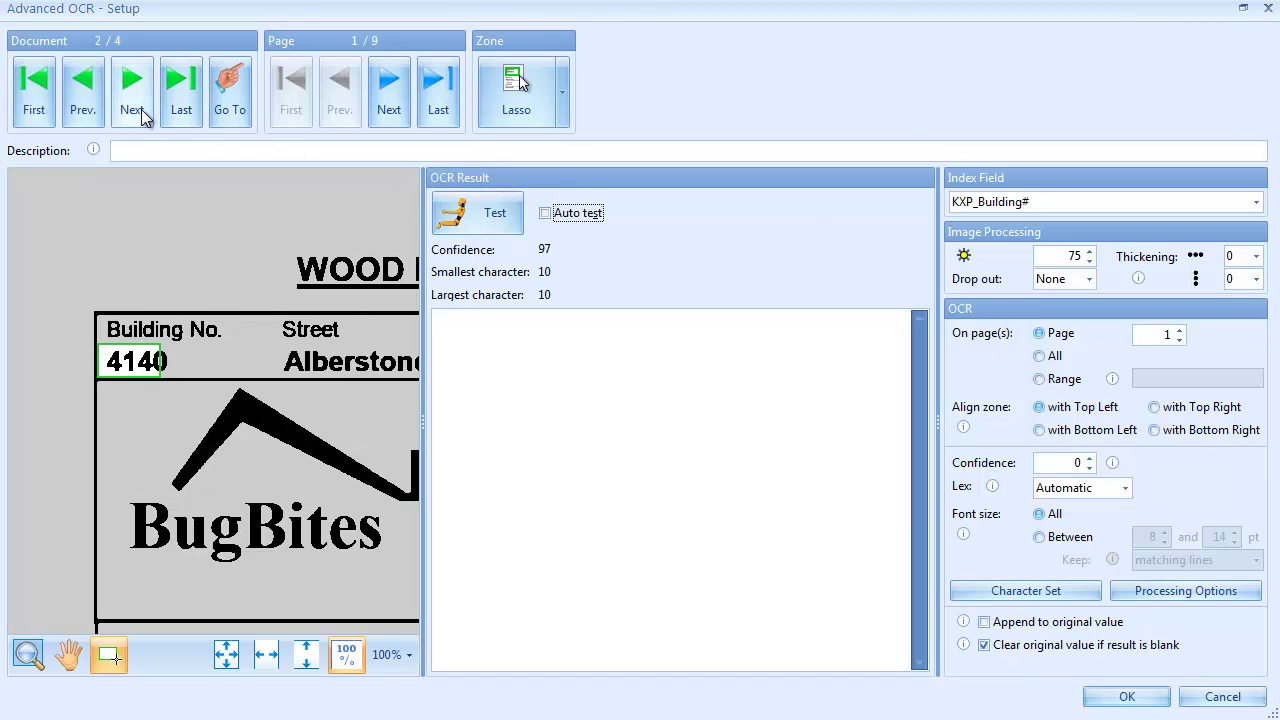
click(472, 210)
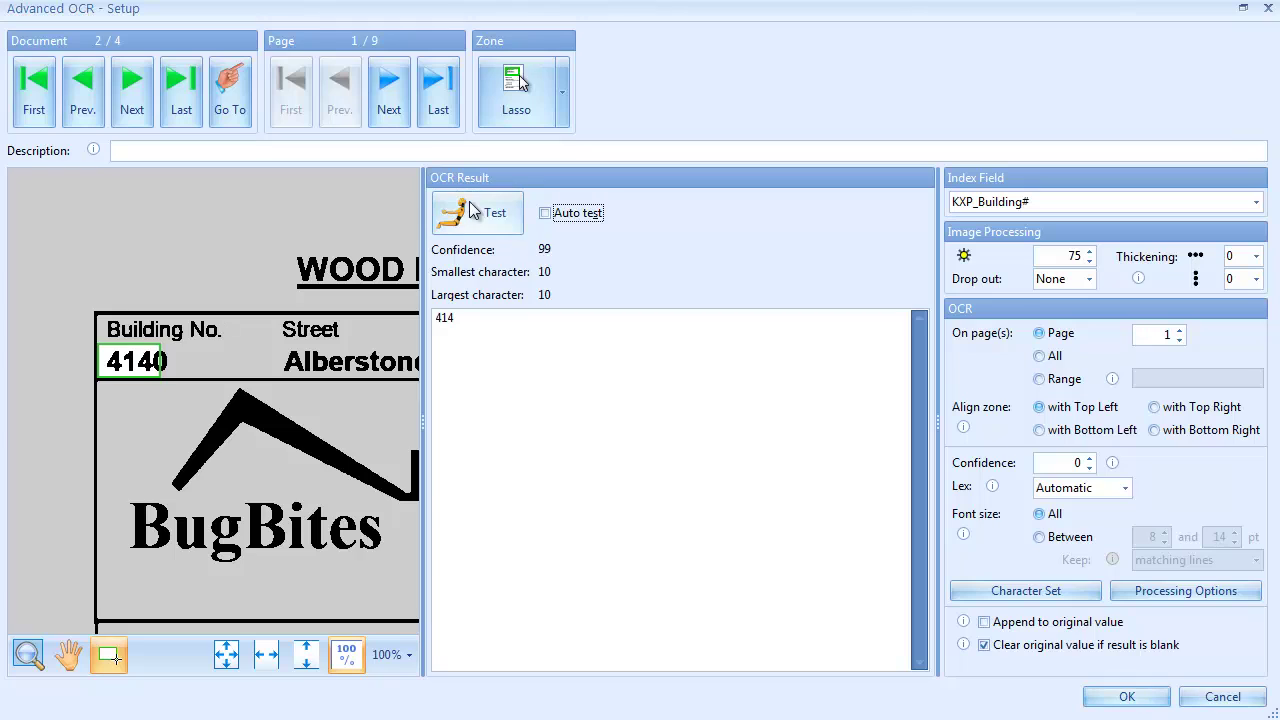
Redraw the OCR zone wider to cover the space under the Building No. label and test it on the second and third documents
click(168, 350)
drag(99, 347, 241, 377)
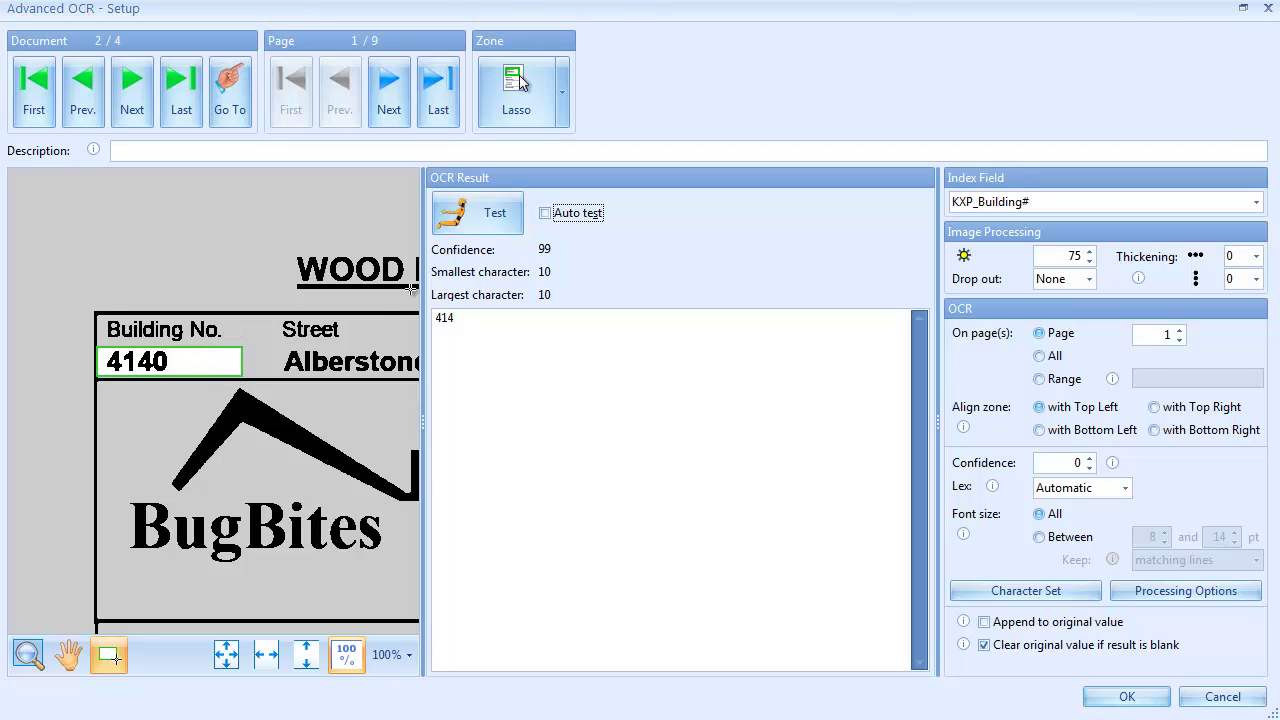
click(474, 214)
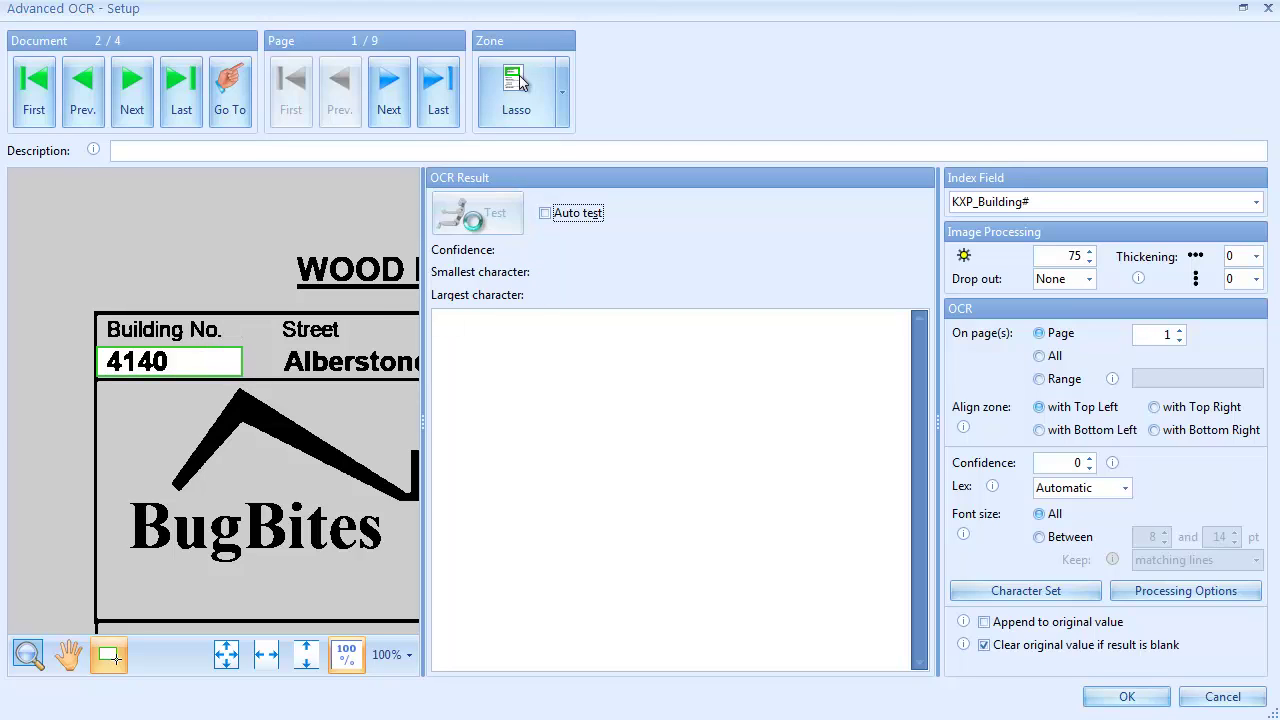
click(130, 100)
click(494, 215)
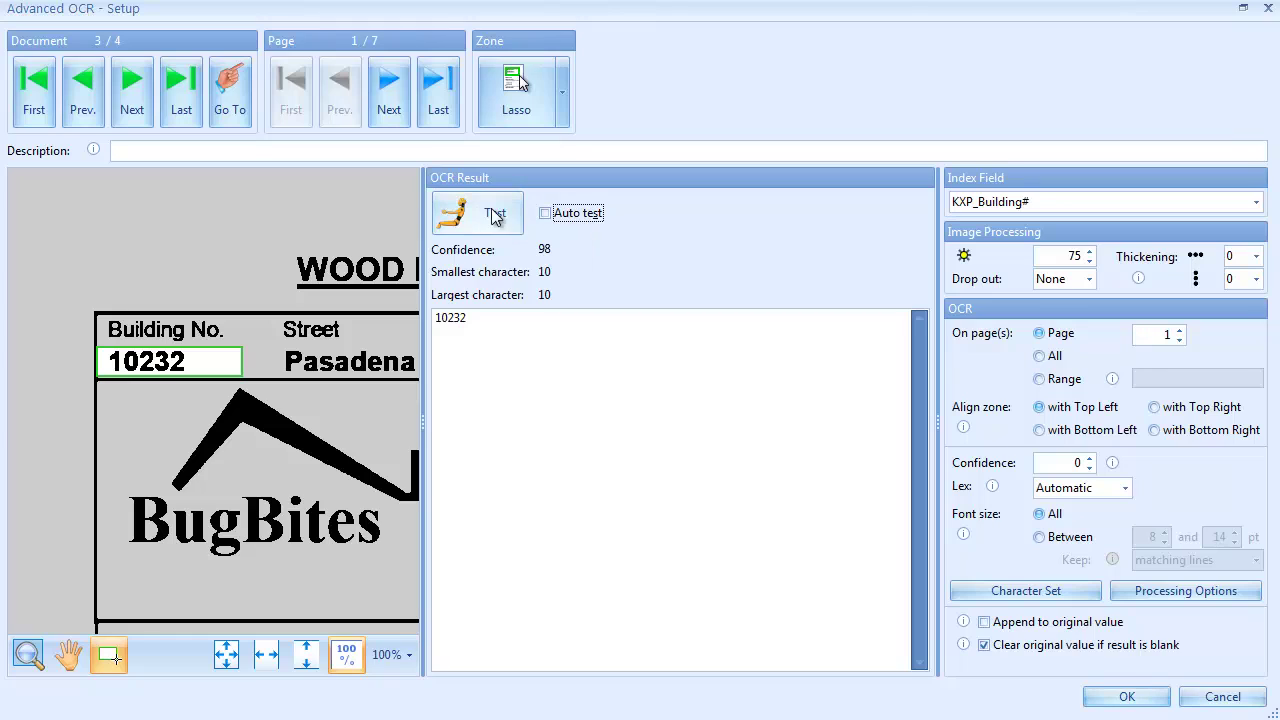
Enable automatic testing for the building number zone, check it on all four documents, and accept the OCR rule
click(545, 213)
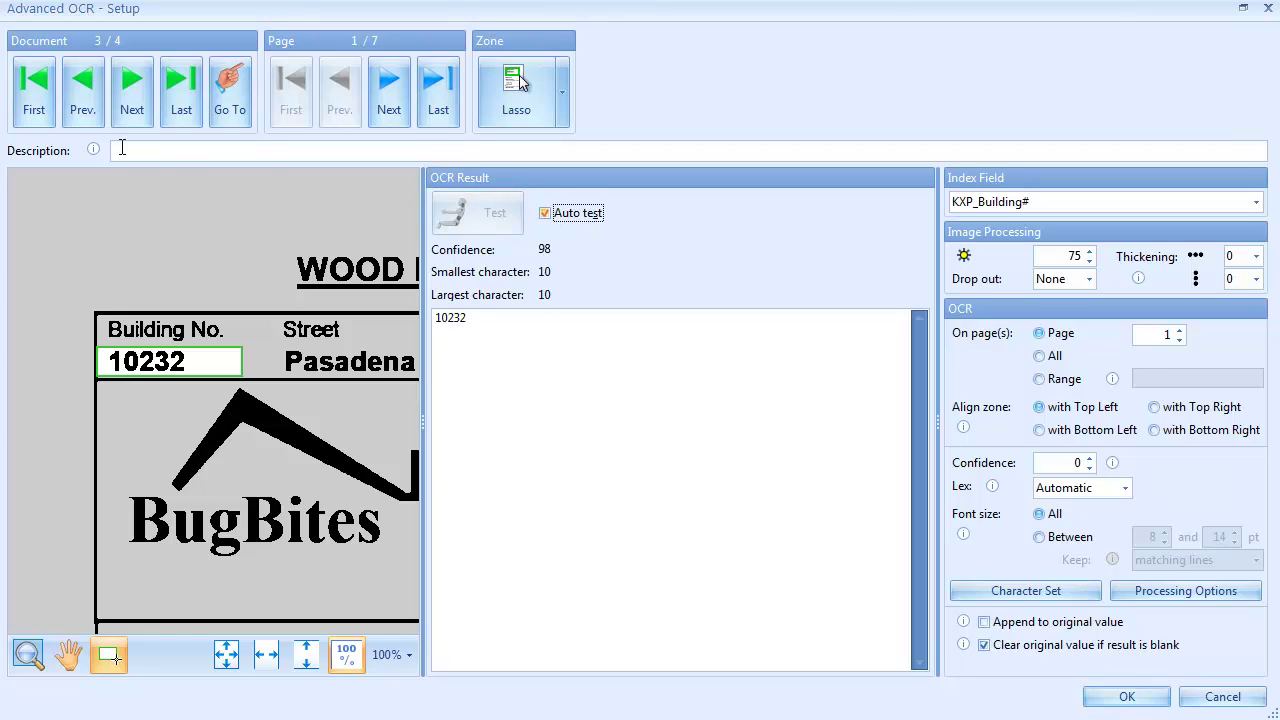
click(36, 119)
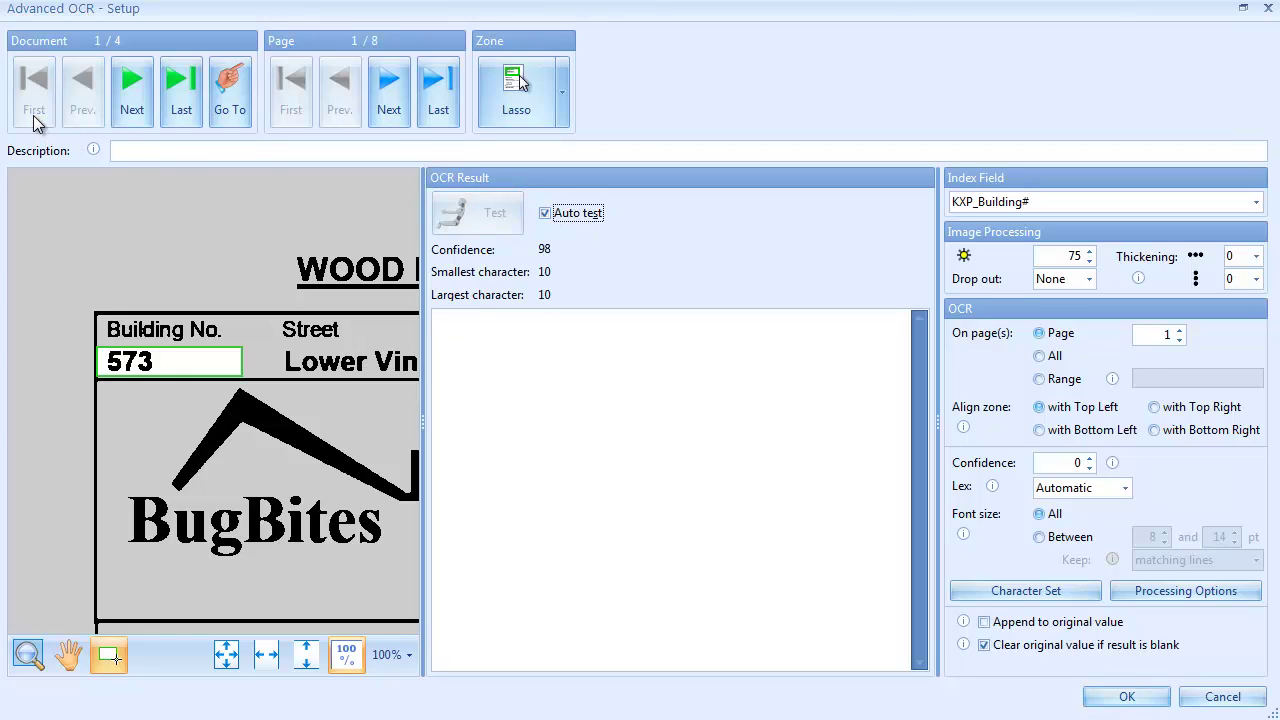
click(124, 110)
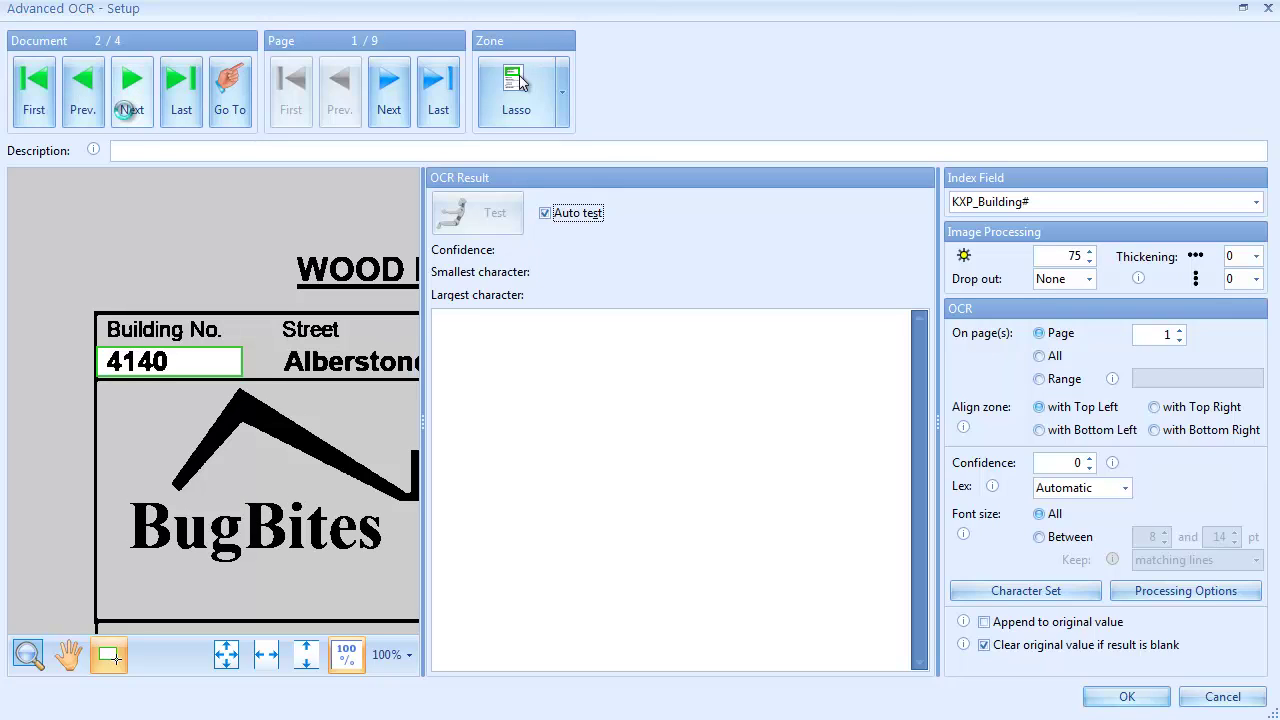
click(124, 110)
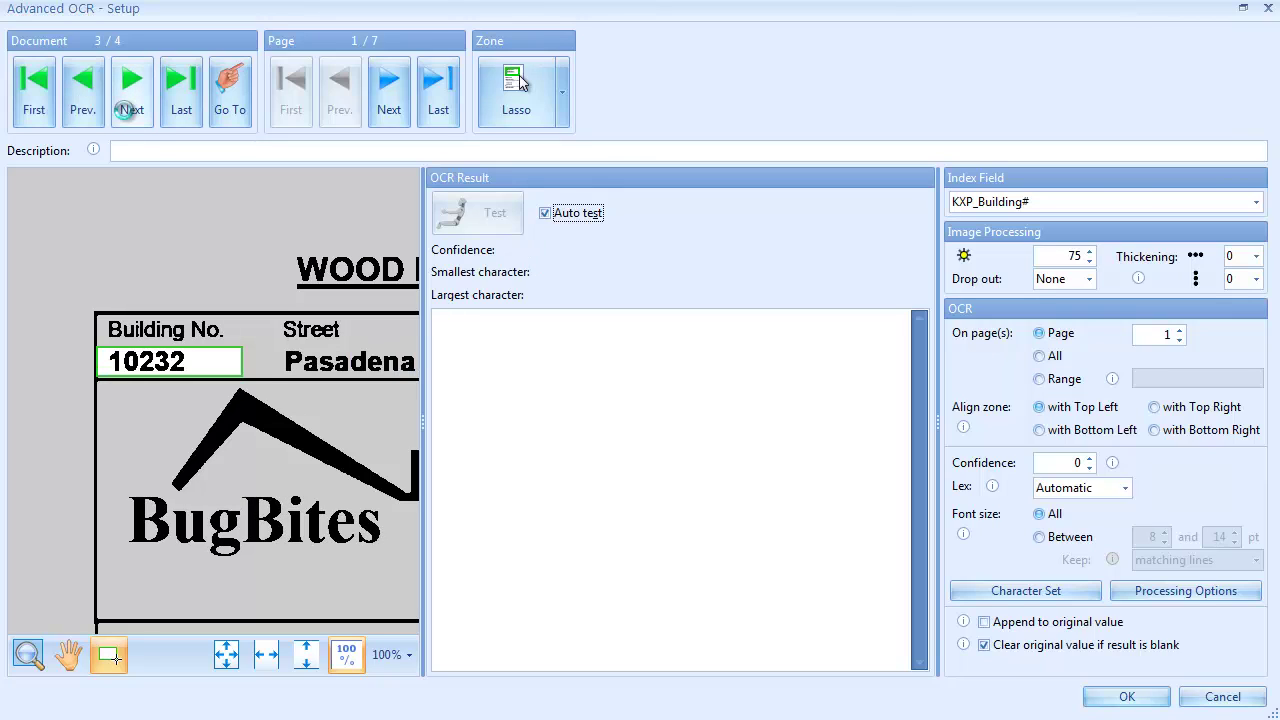
click(124, 110)
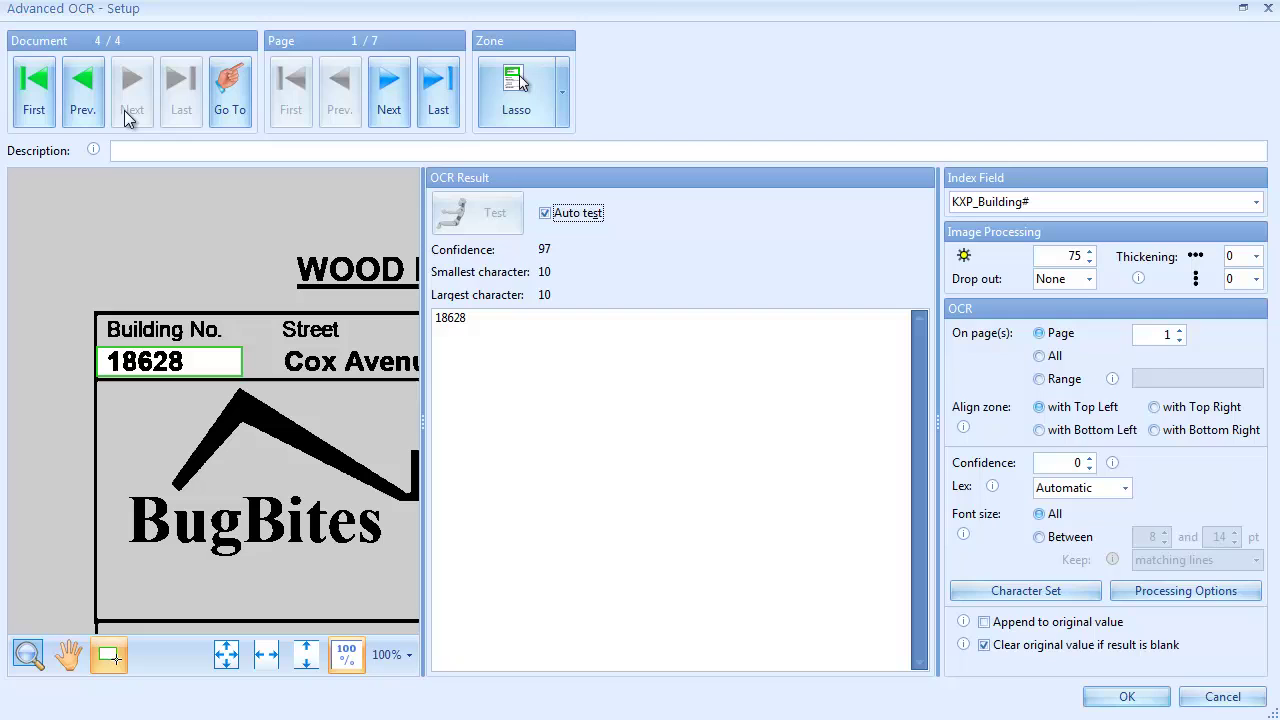
click(1135, 696)
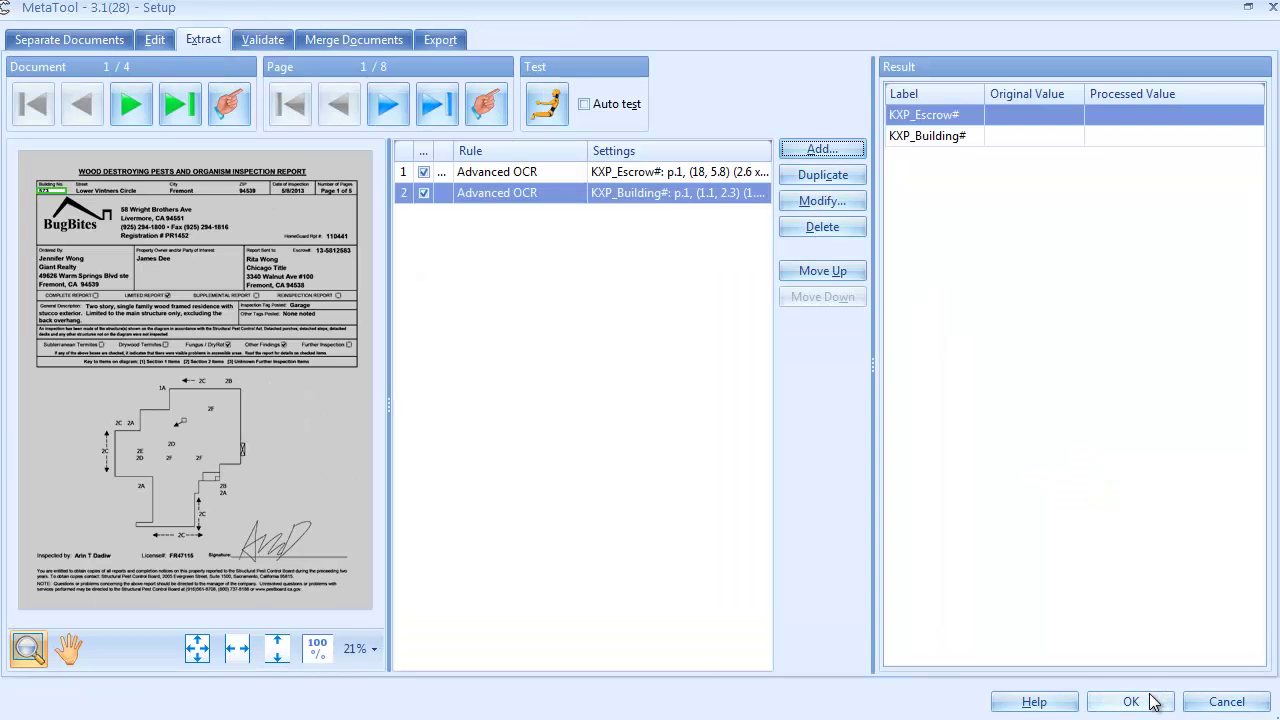
Automatically test the KXP_Escrow# and KXP_Building# extraction rules together on all four documents
click(521, 172)
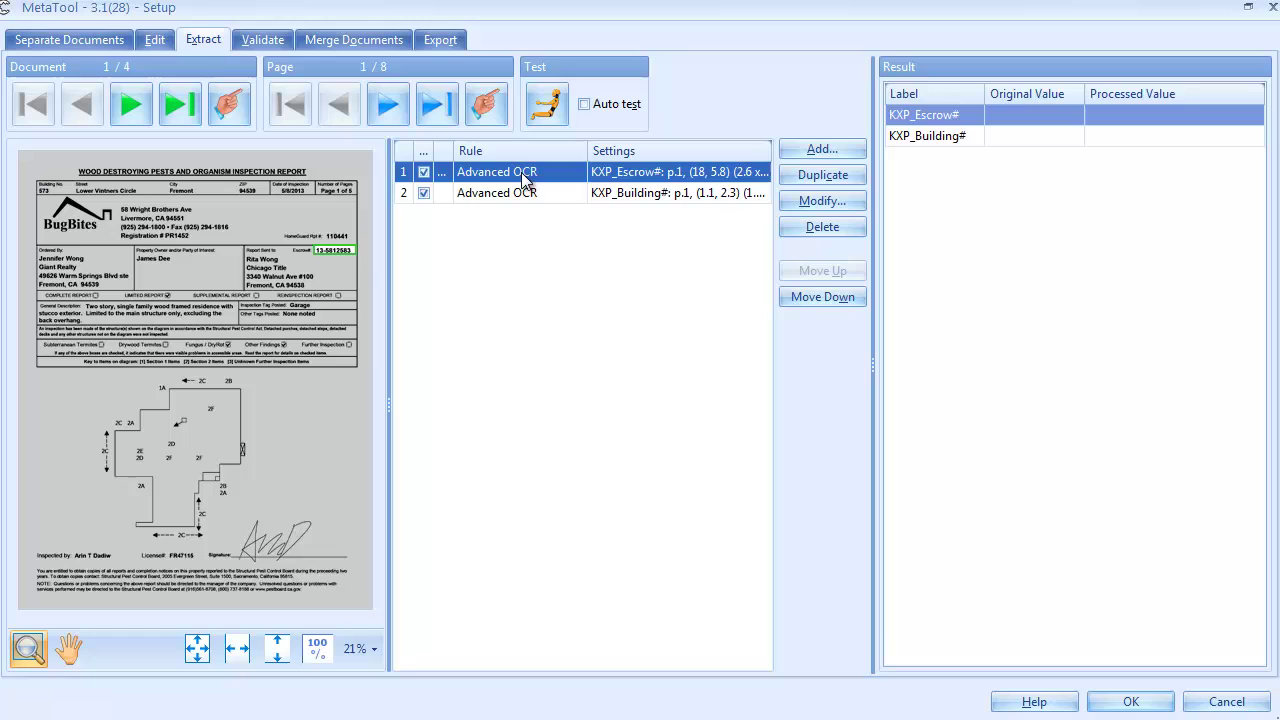
click(583, 106)
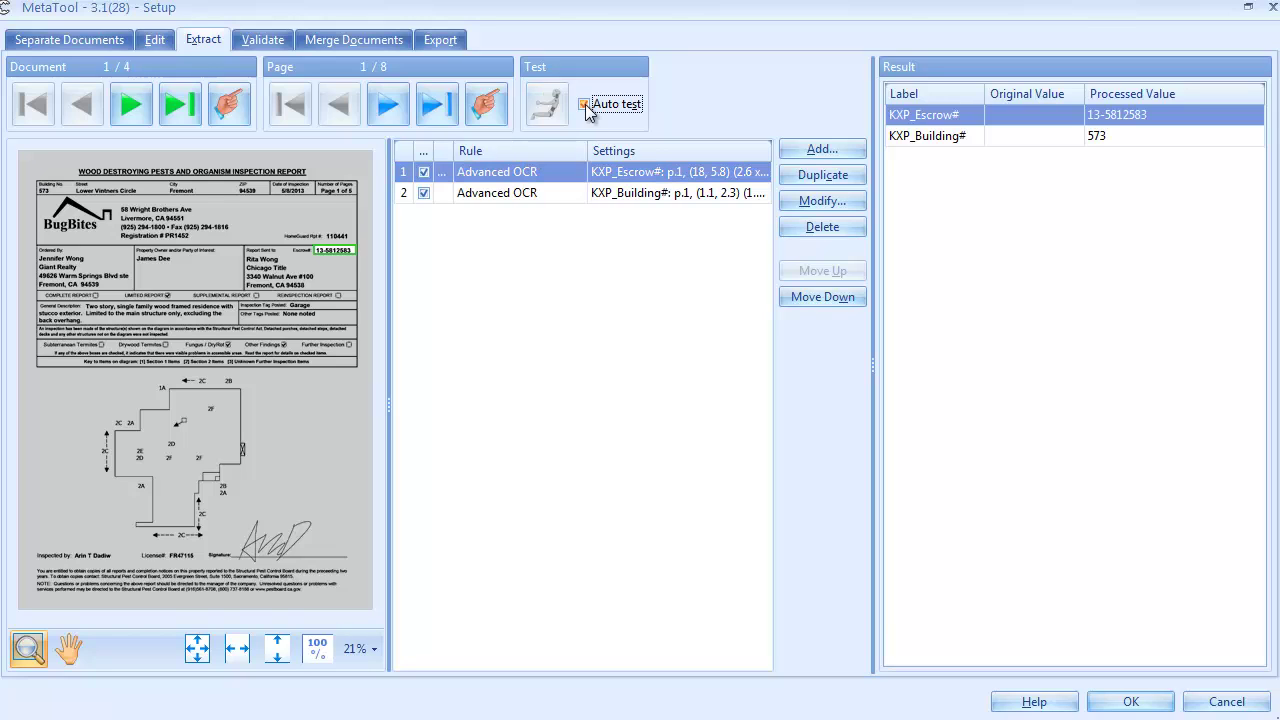
click(129, 105)
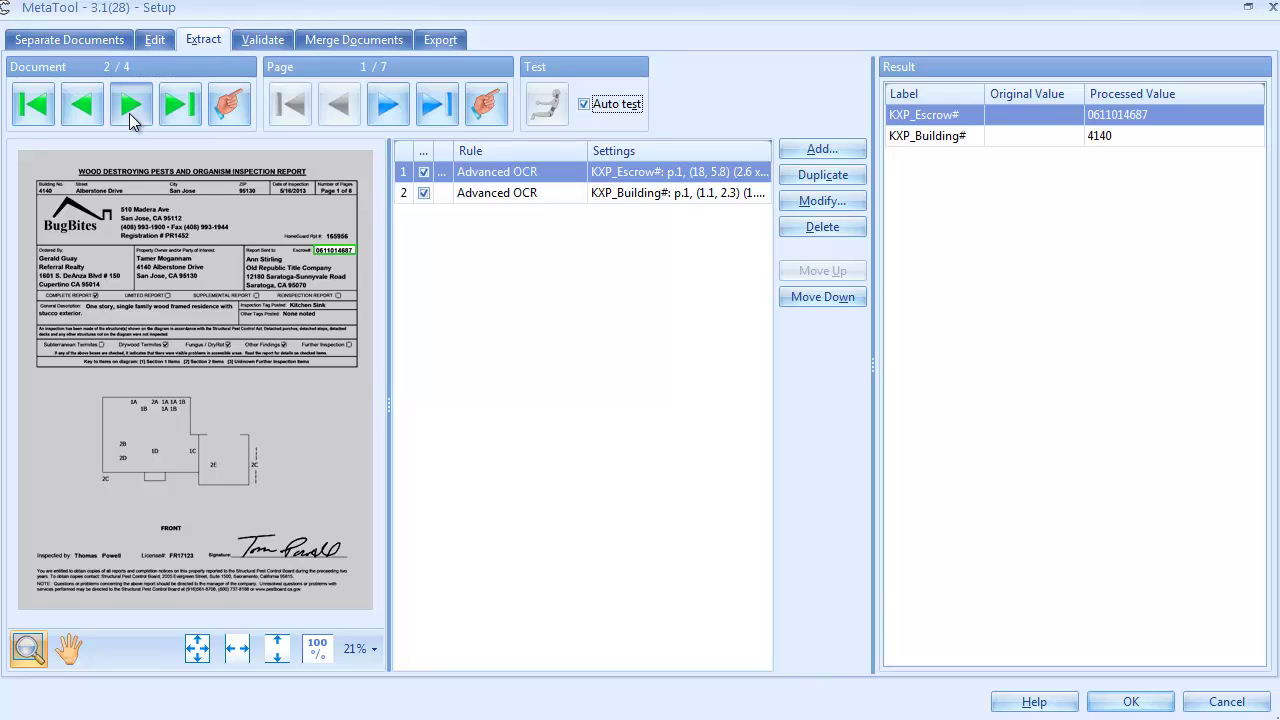
click(129, 113)
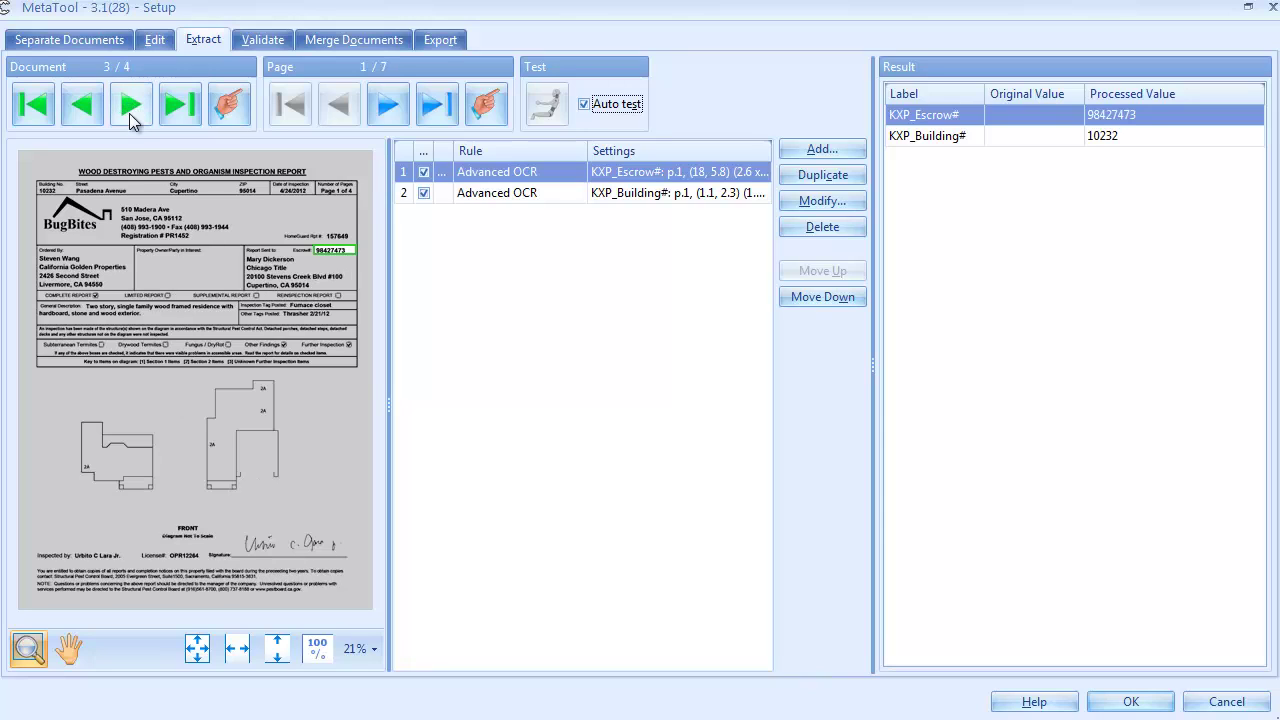
click(129, 113)
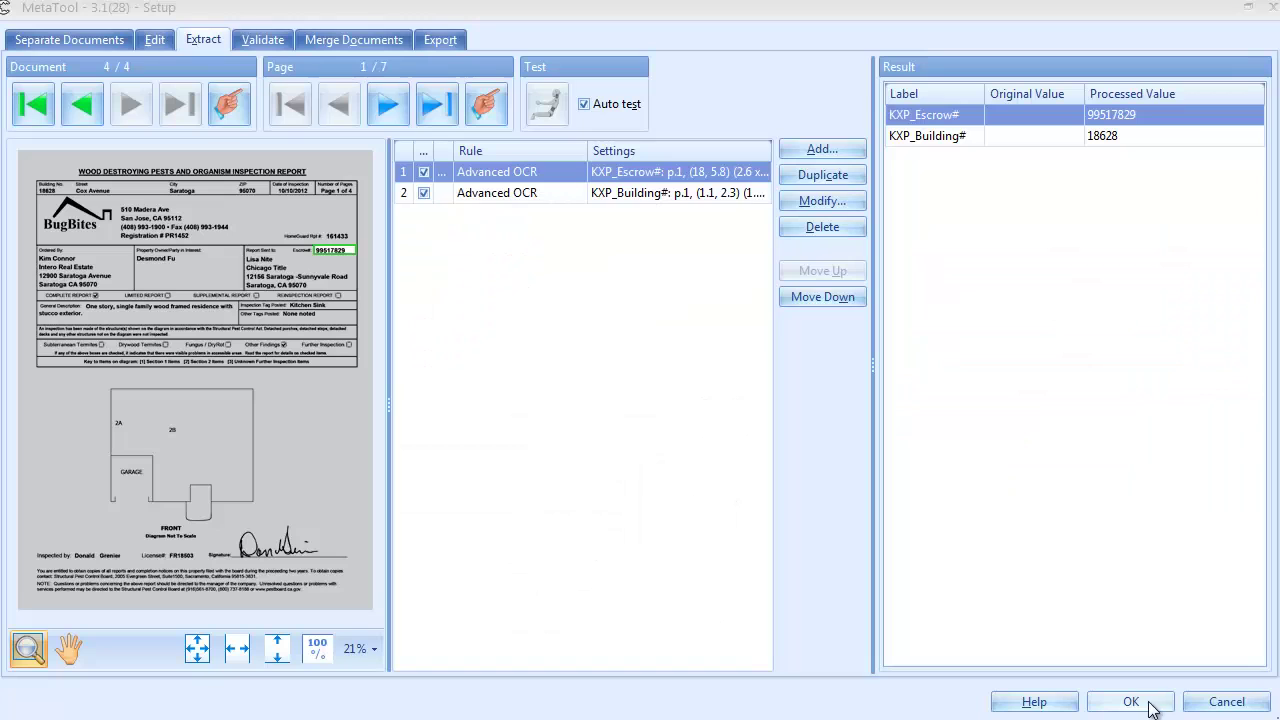
Review the text validation rules for KXP_Escrow# and KXP_Building#
click(257, 40)
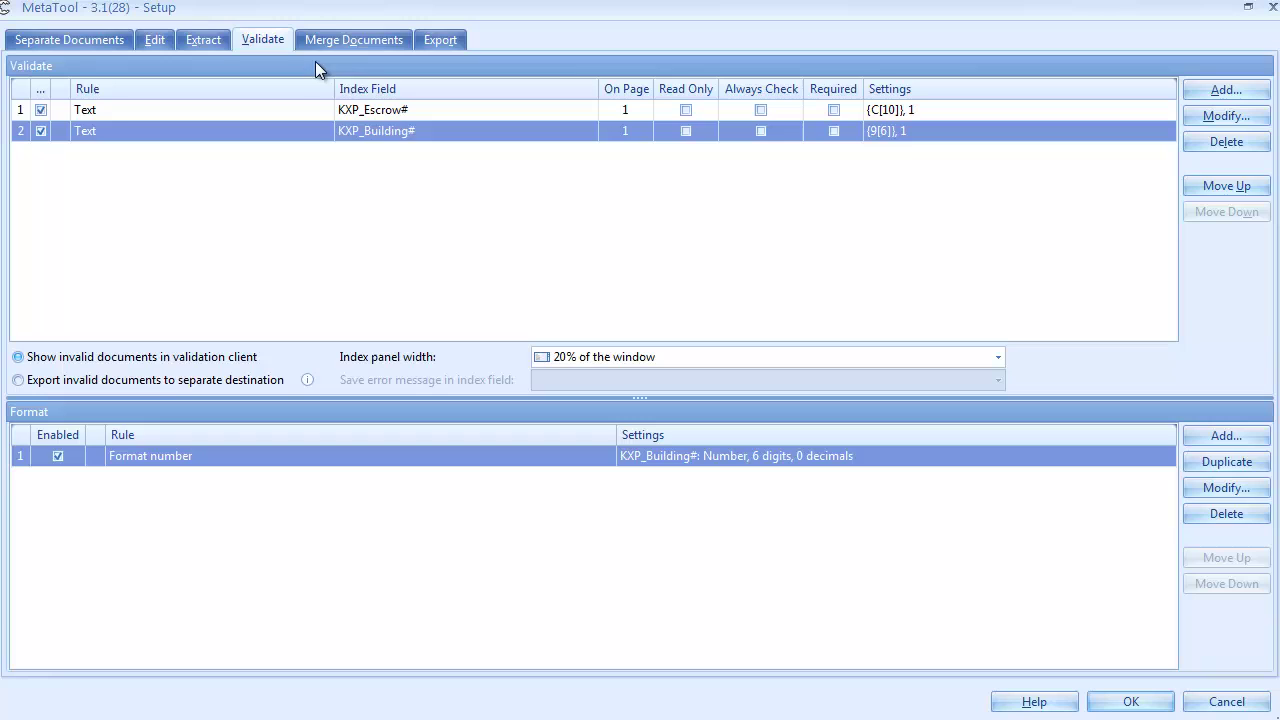
click(412, 107)
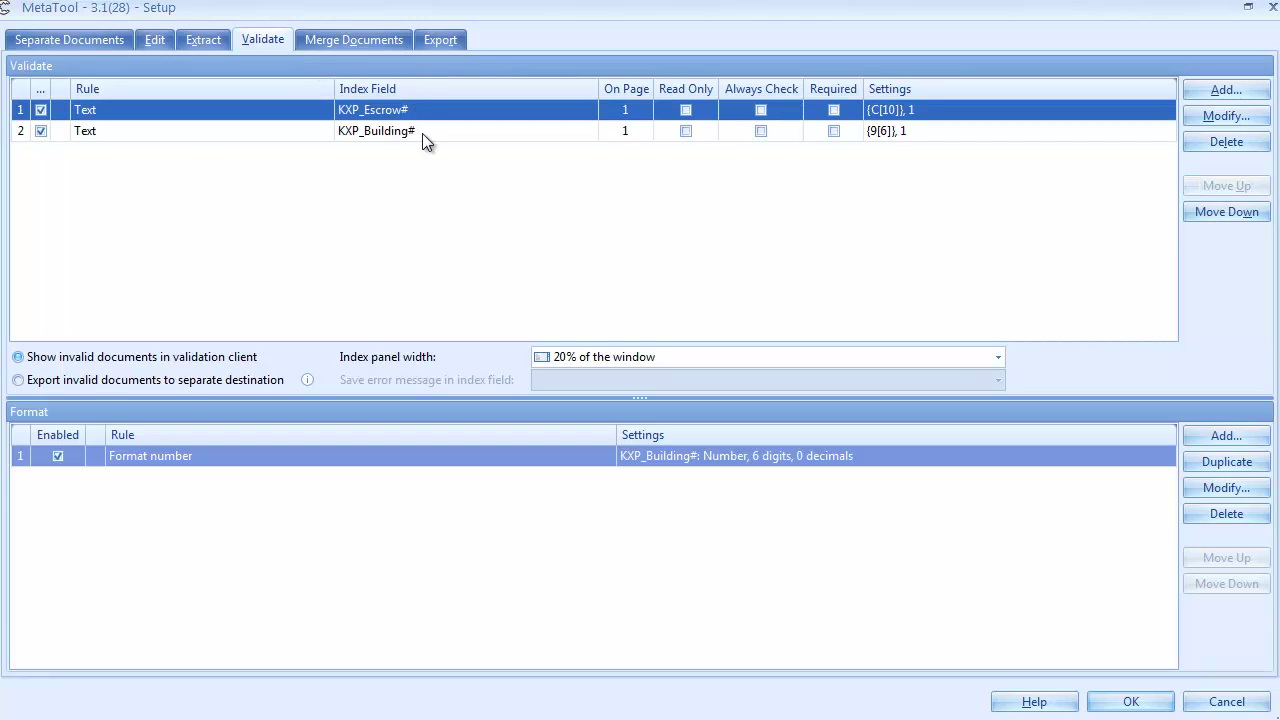
click(422, 133)
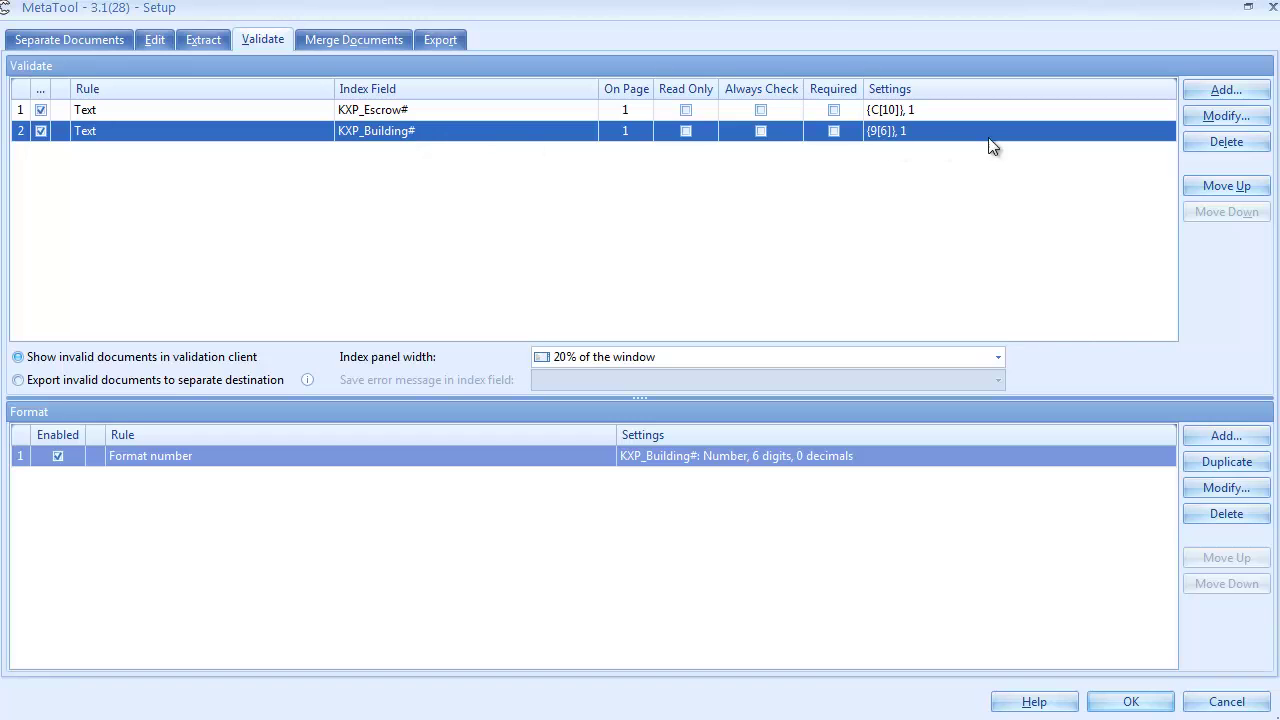
Examine the KXP_Building# validation rule's index field, blank check, format and minimum length, and view its zone at 100% before closing the setup
click(1240, 120)
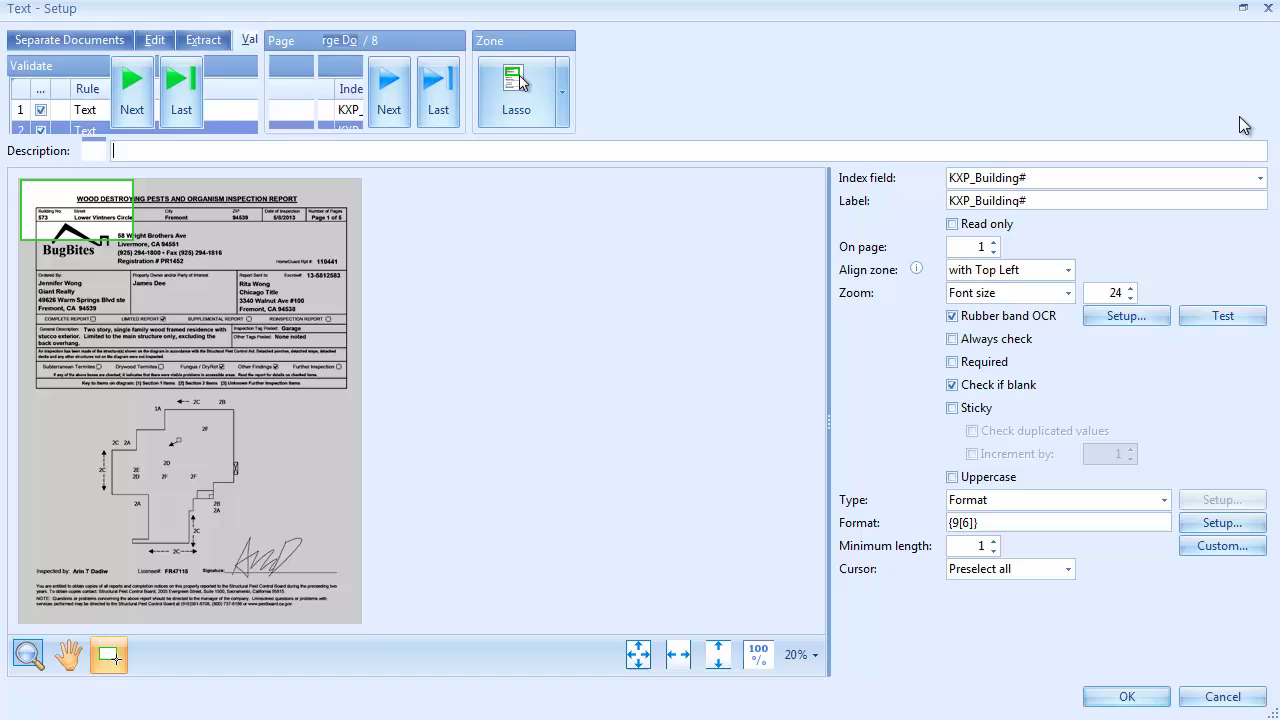
click(1218, 177)
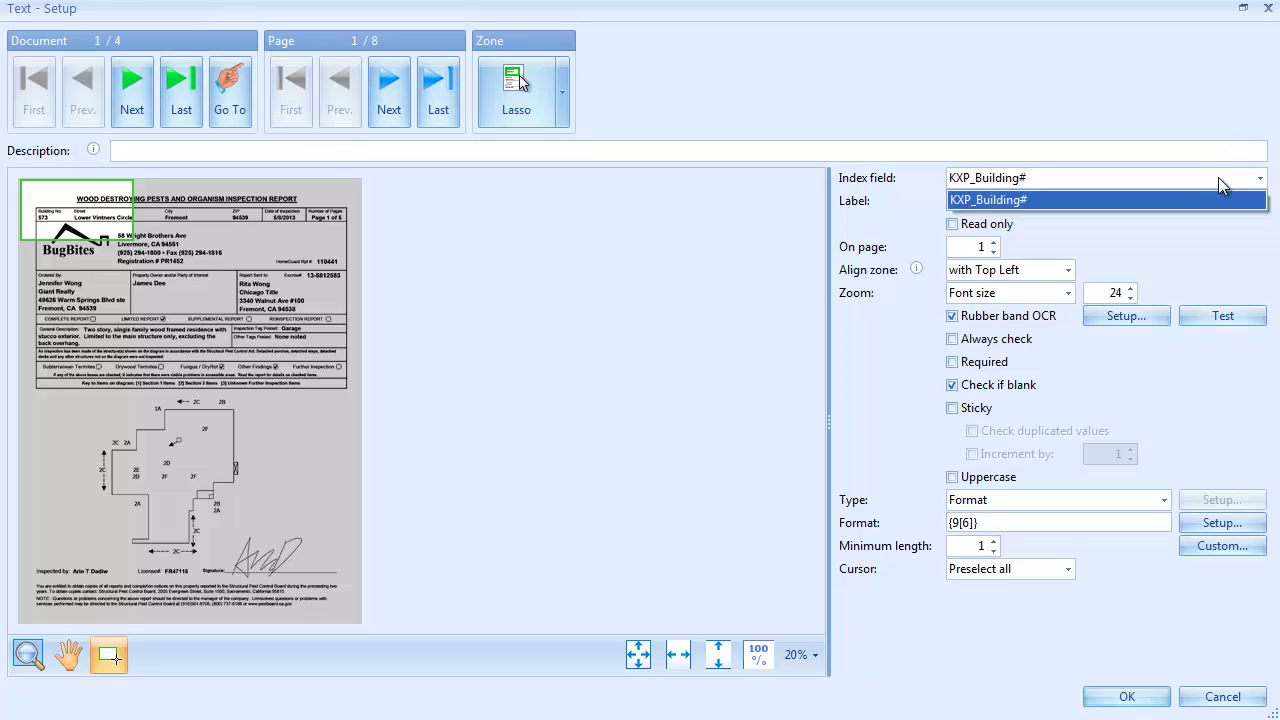
click(1038, 198)
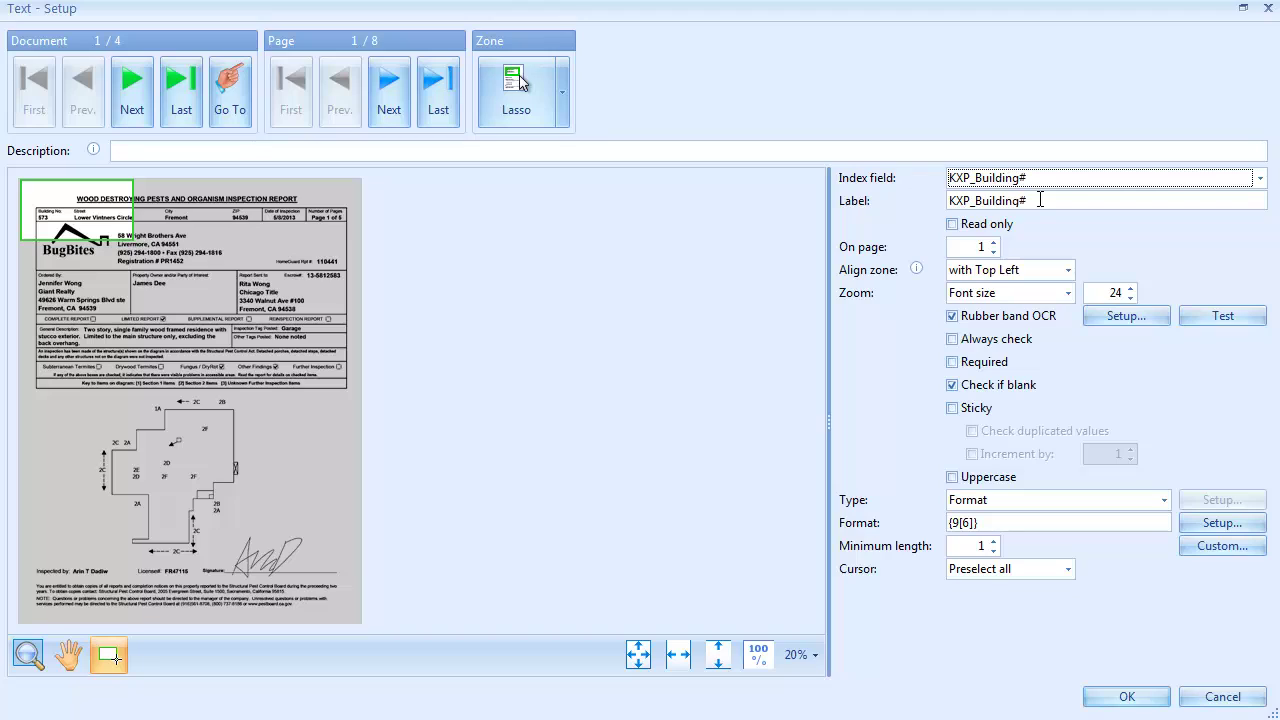
click(956, 386)
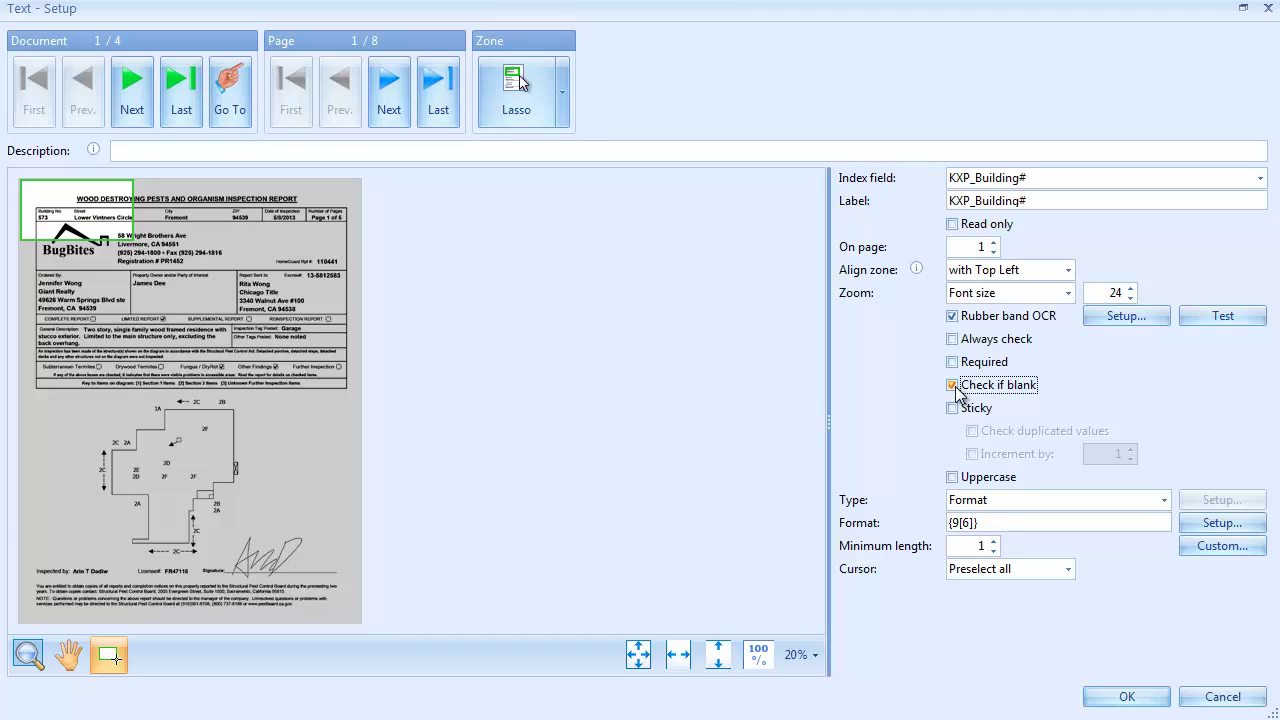
click(985, 521)
click(757, 656)
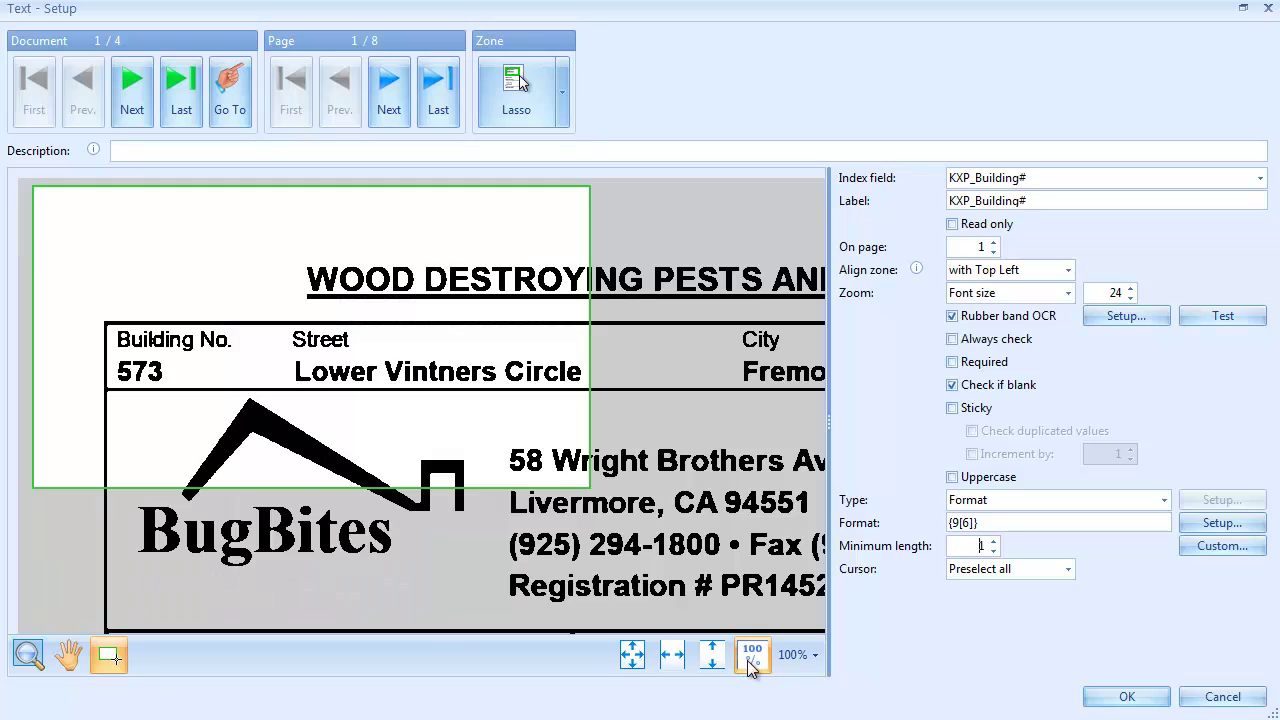
click(1088, 699)
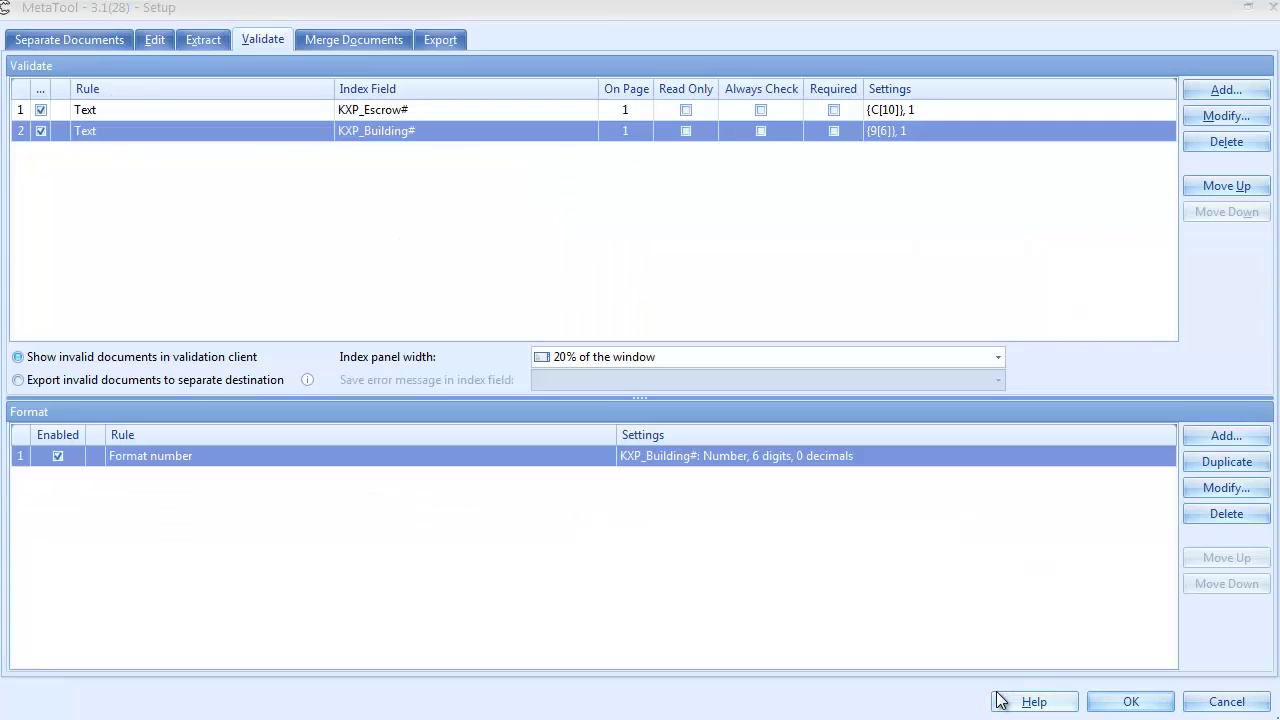
Review the export destinations available for valid and invalid documents
click(442, 33)
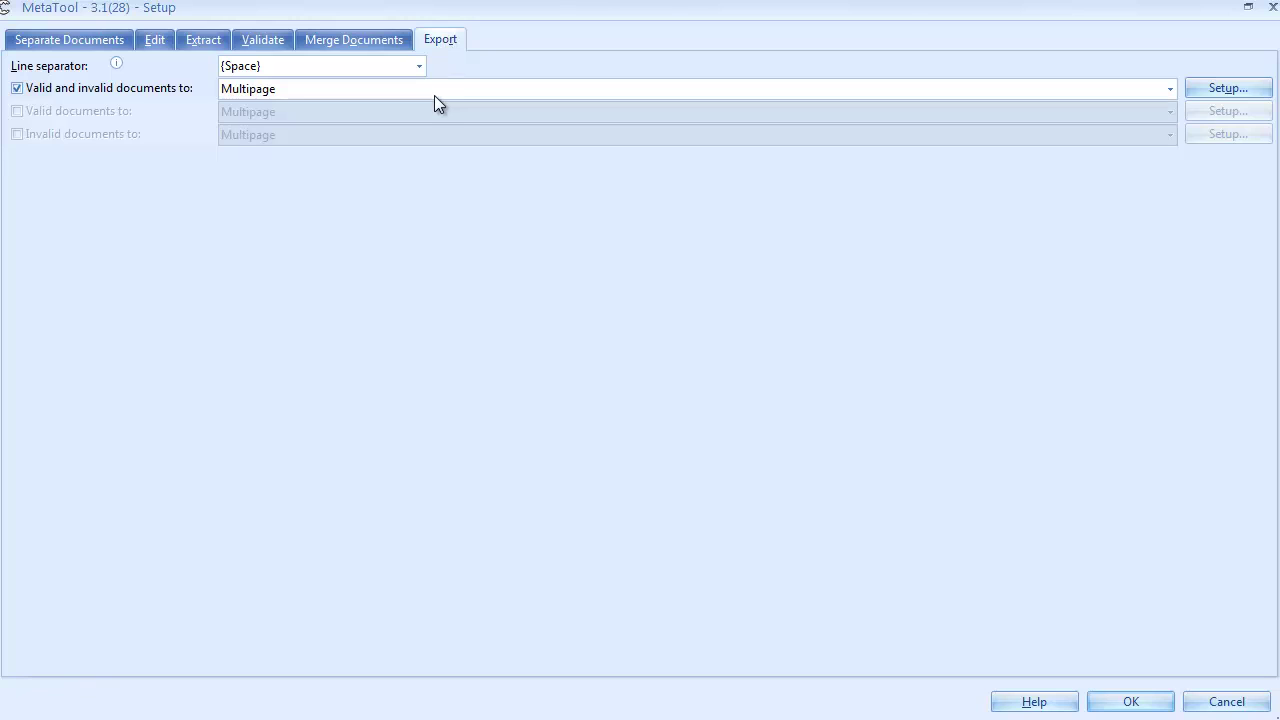
click(434, 92)
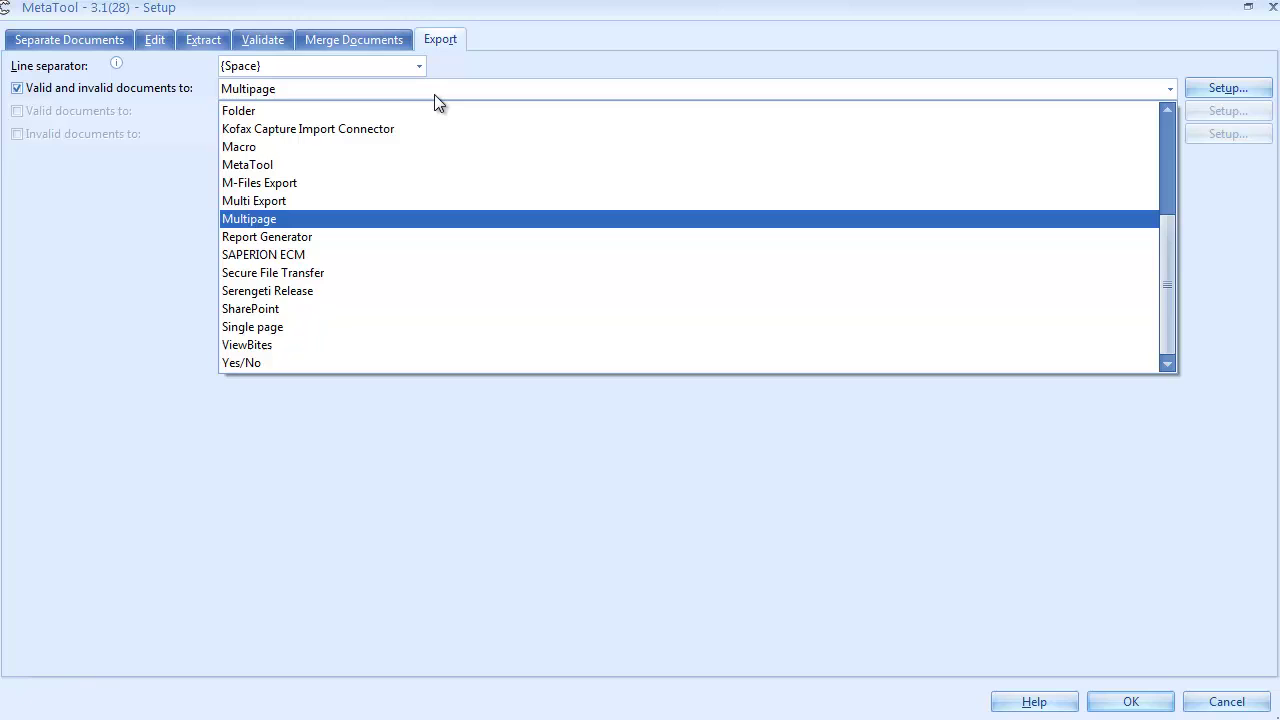
scroll(426, 160, up, 4)
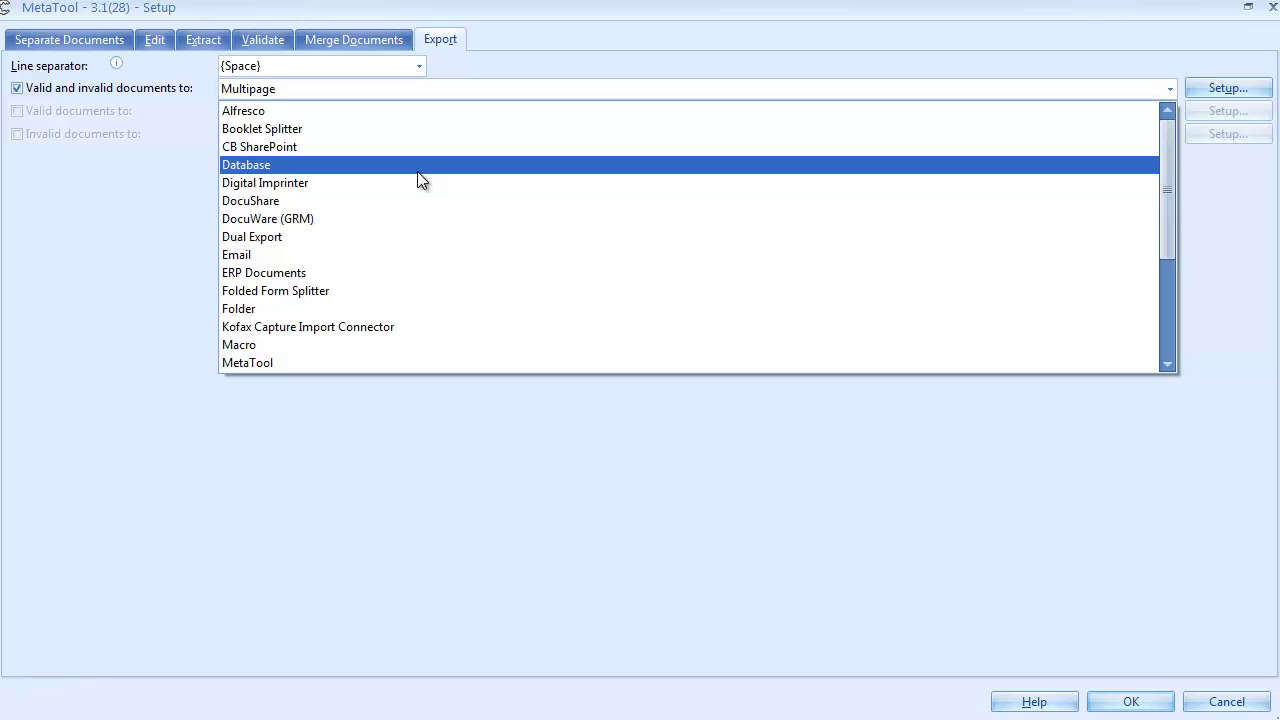
scroll(415, 230, down, 4)
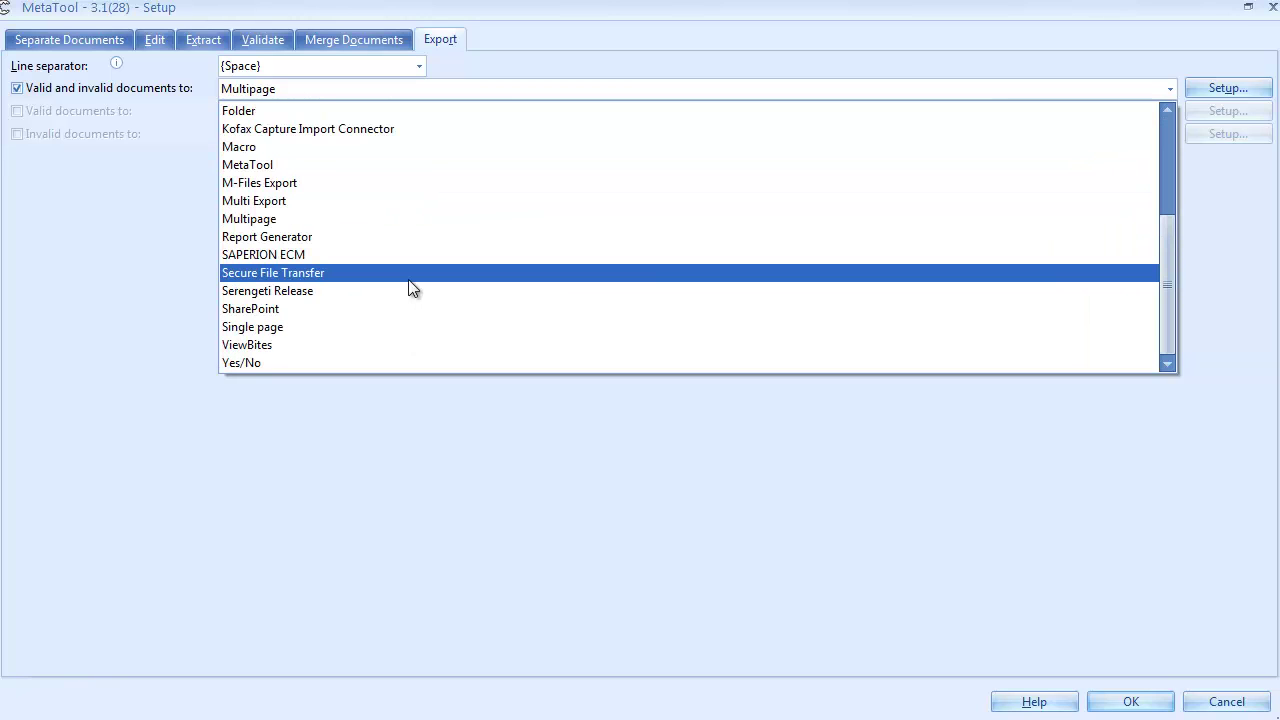